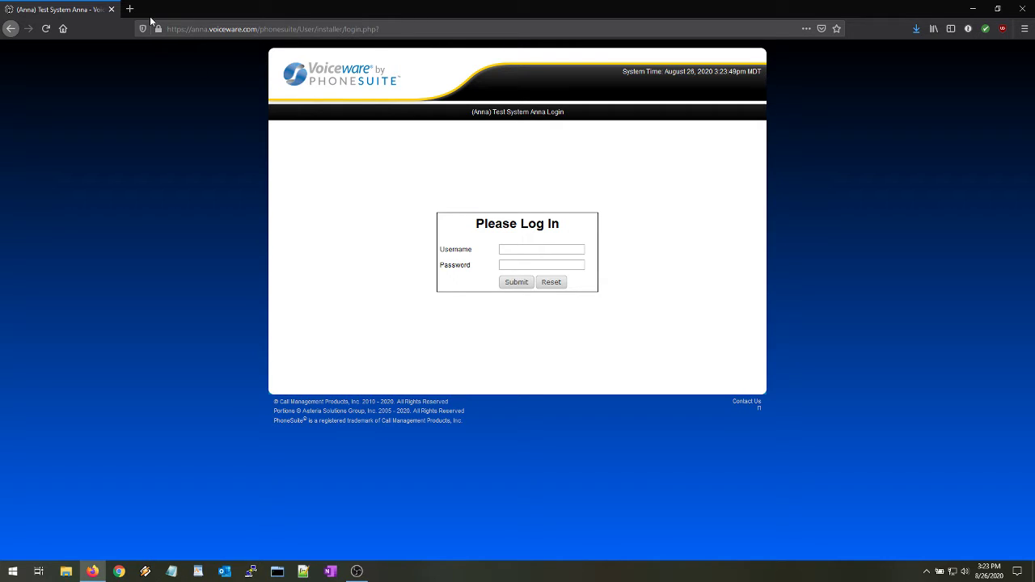
left_click(230, 29)
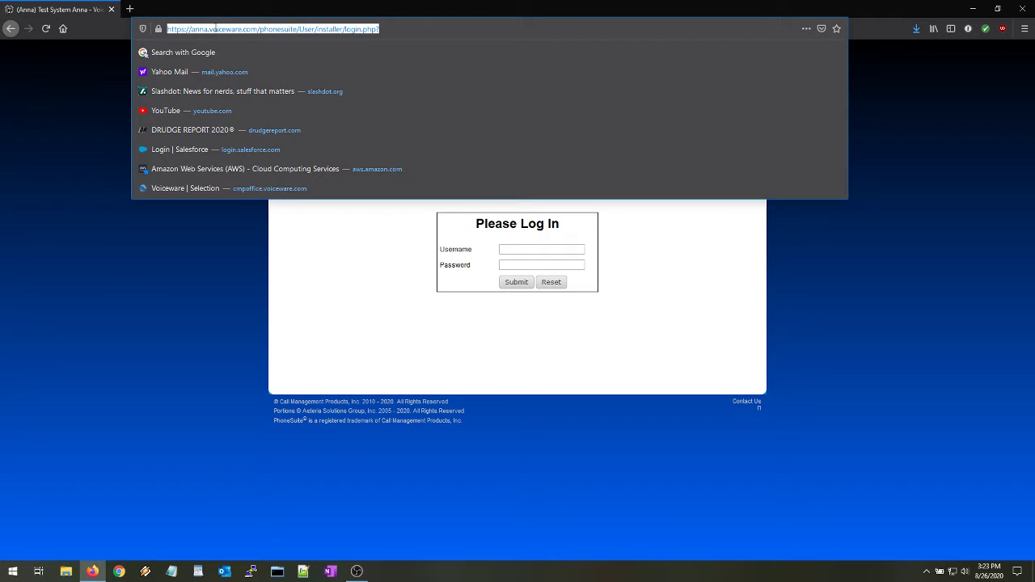
left_click(217, 29)
left_click_drag(192, 29, 257, 29)
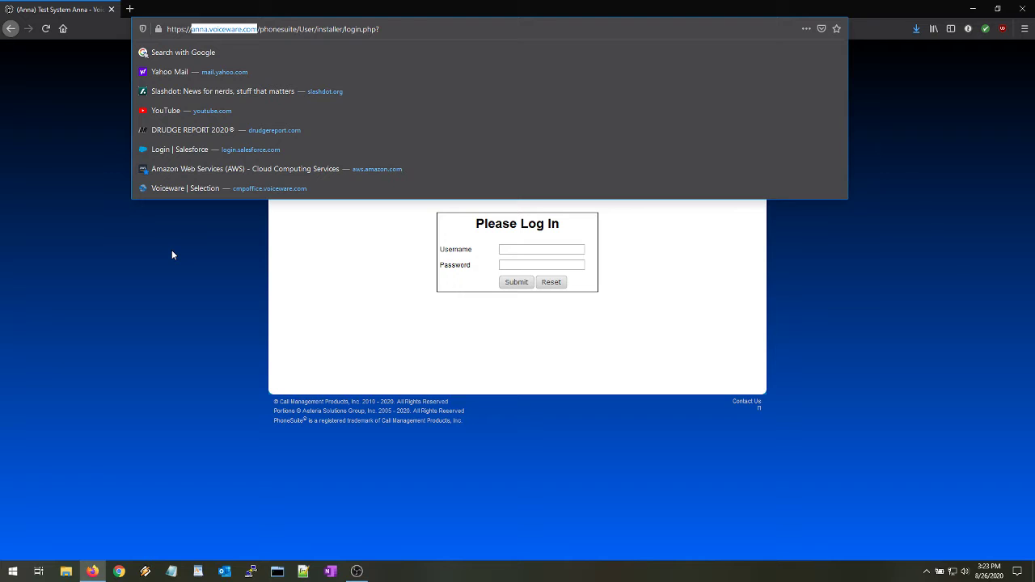
left_click(110, 153)
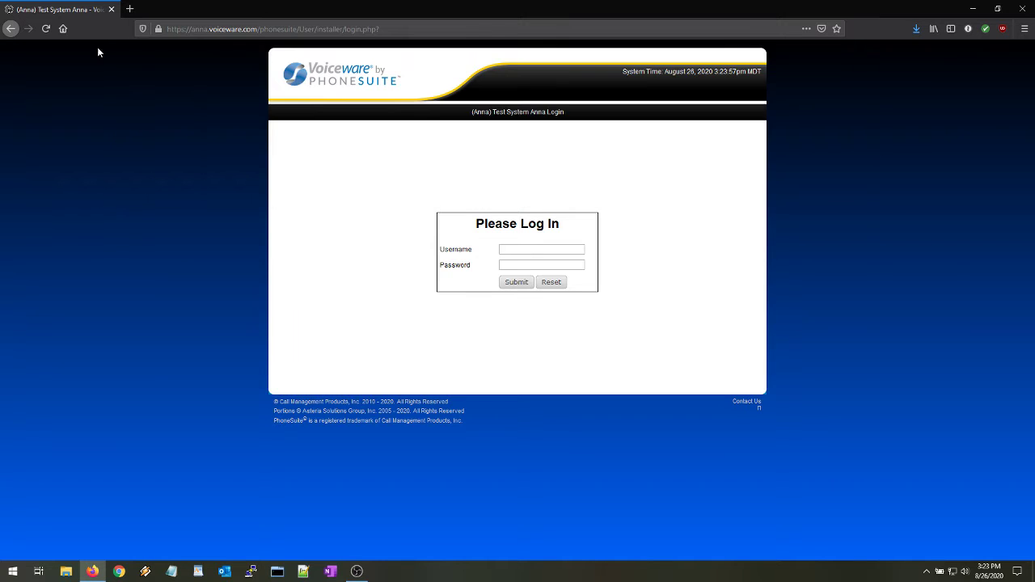
left_click(129, 9)
left_click(204, 30)
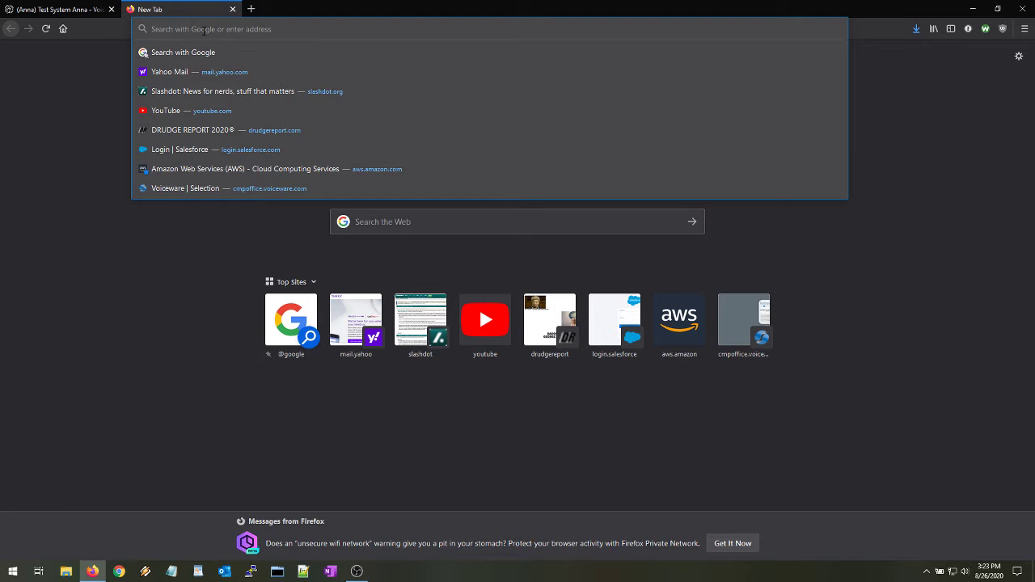
type("172.16")
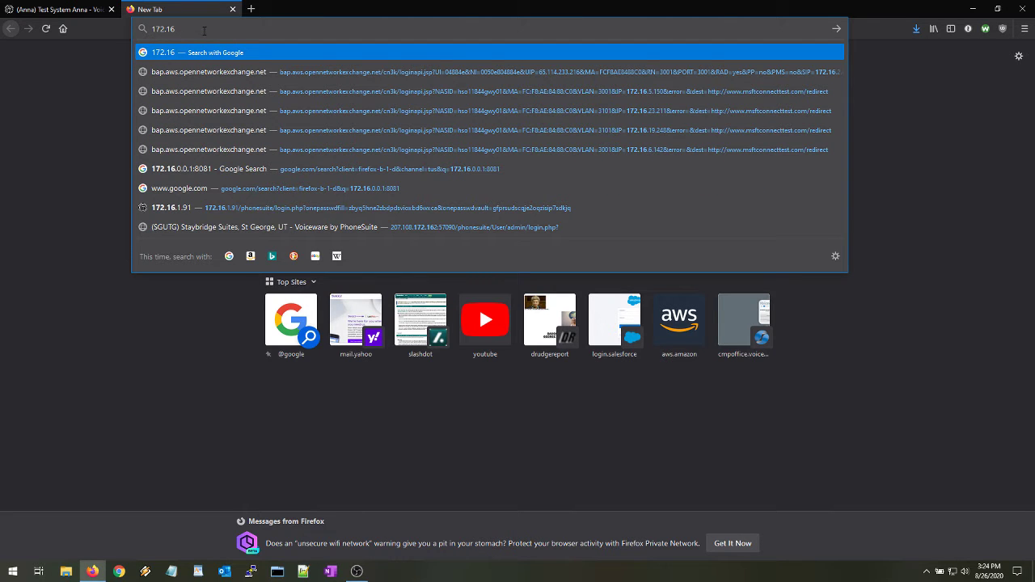
key("ctrl+a")
key("BackSpace")
left_click(60, 9)
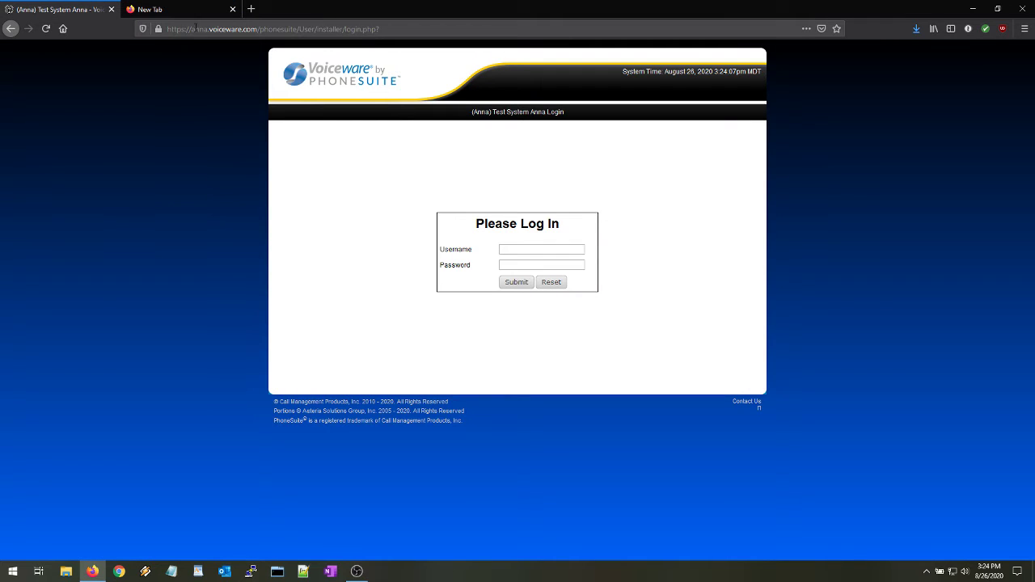
left_click(233, 9)
Step: Remove the path from the web address and load the selection page at anna.voiceware.com
left_click_drag(260, 29, 380, 29)
key("BackSpace")
key("Return")
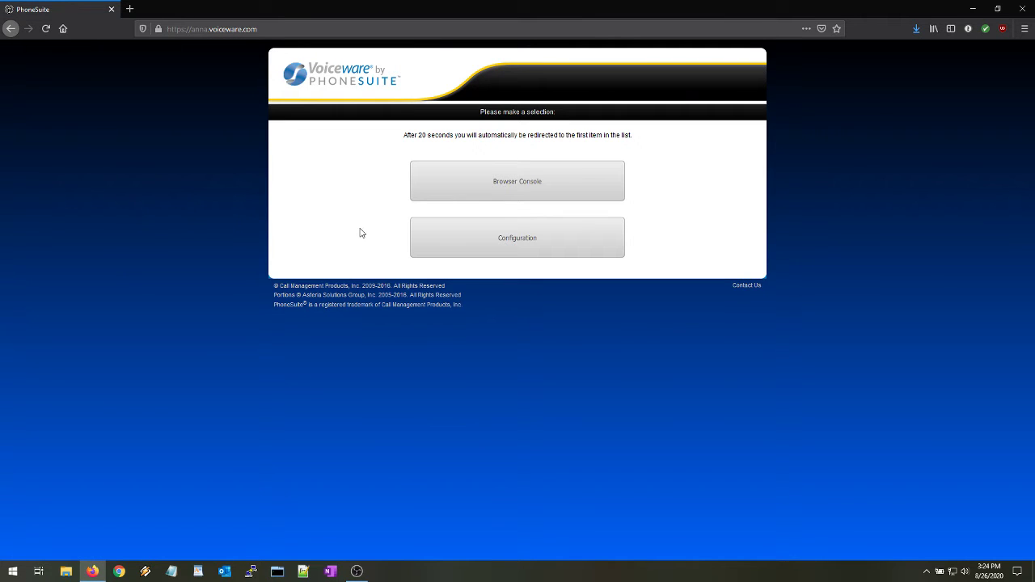
Step: View the Browser Console login page and return to the selection page
left_click(510, 249)
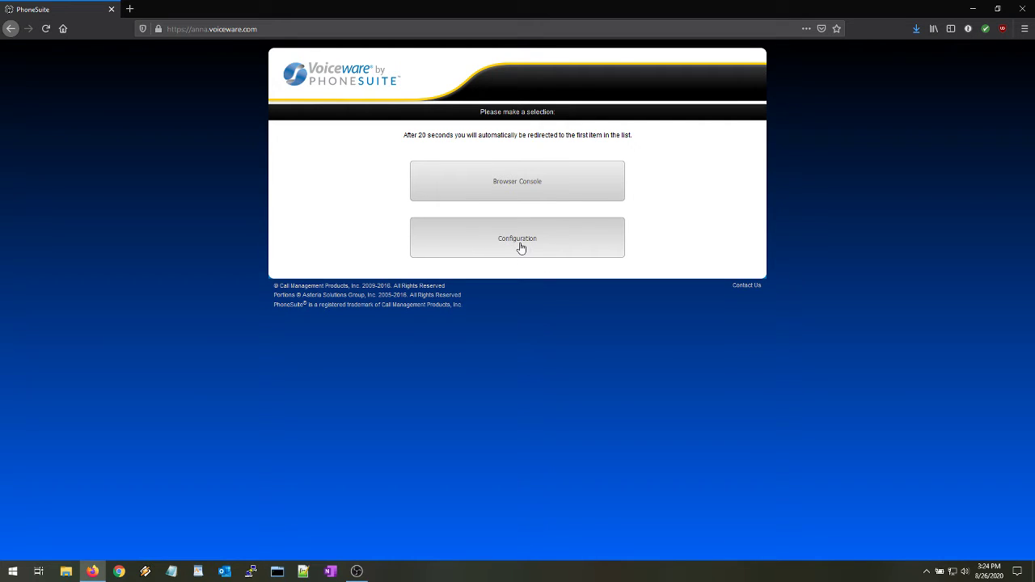
left_click(522, 186)
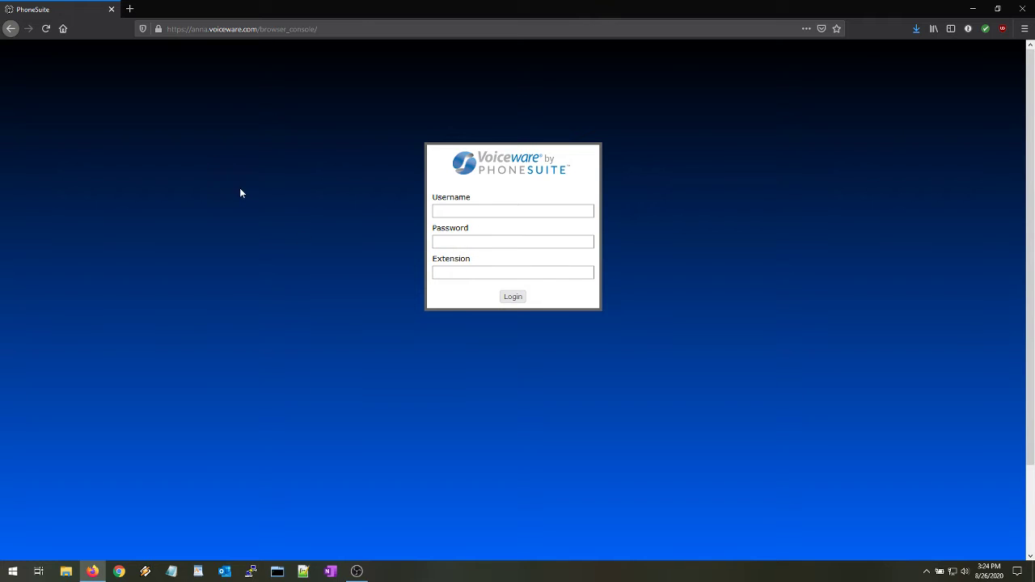
left_click(11, 29)
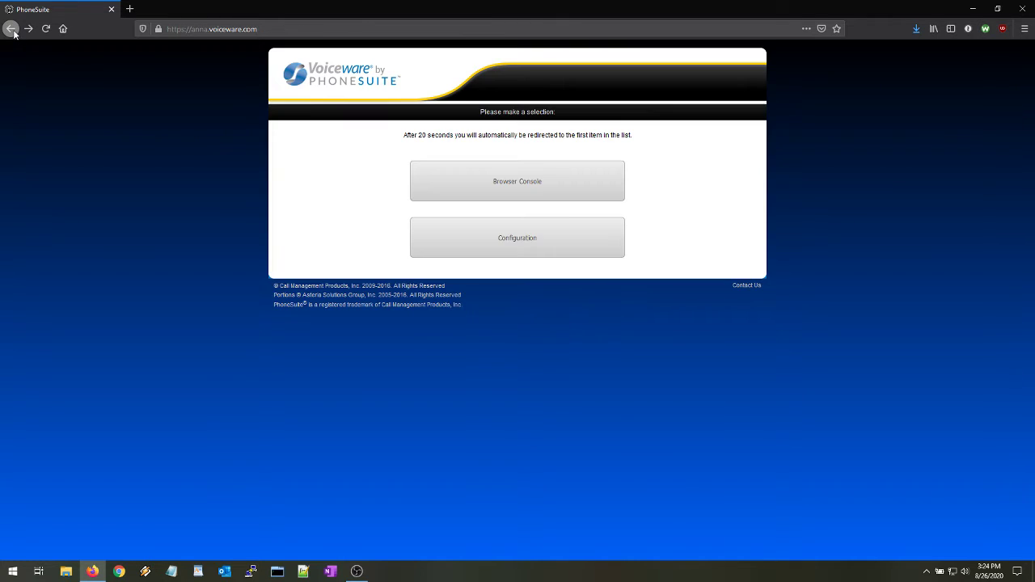
Step: Go to the Configuration login and sign in as installer with the account password
left_click(422, 244)
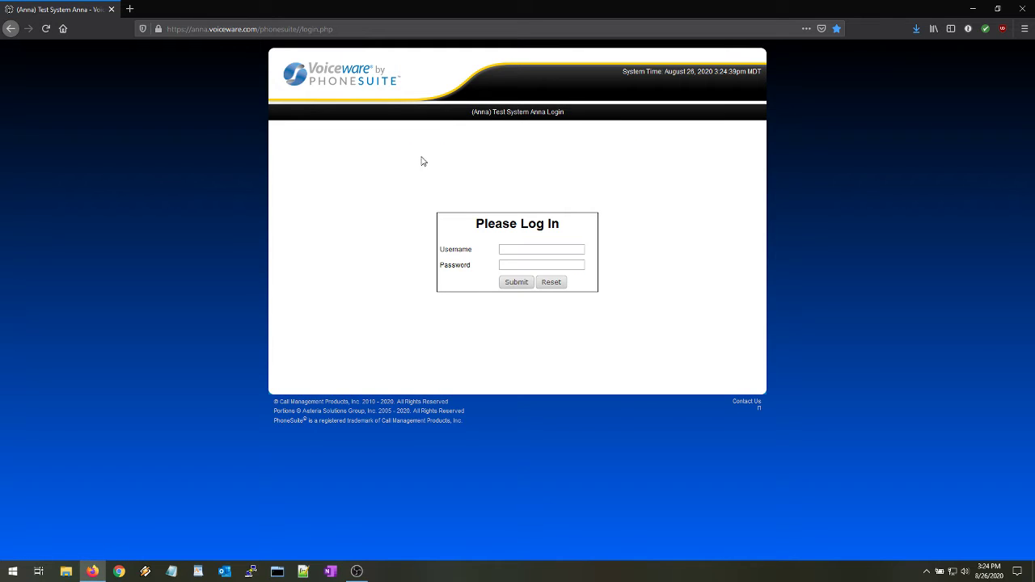
left_click(508, 250)
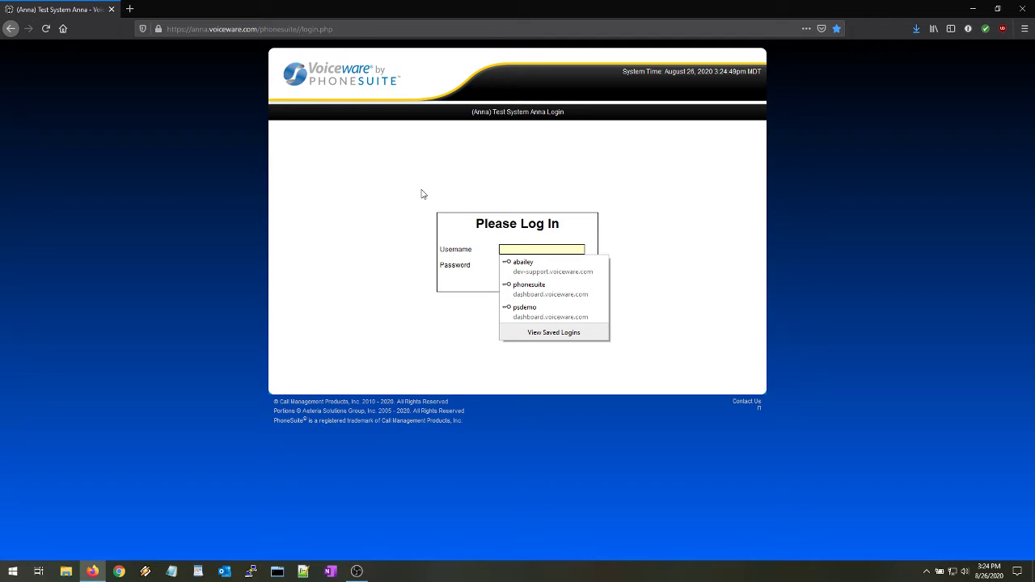
type("ins")
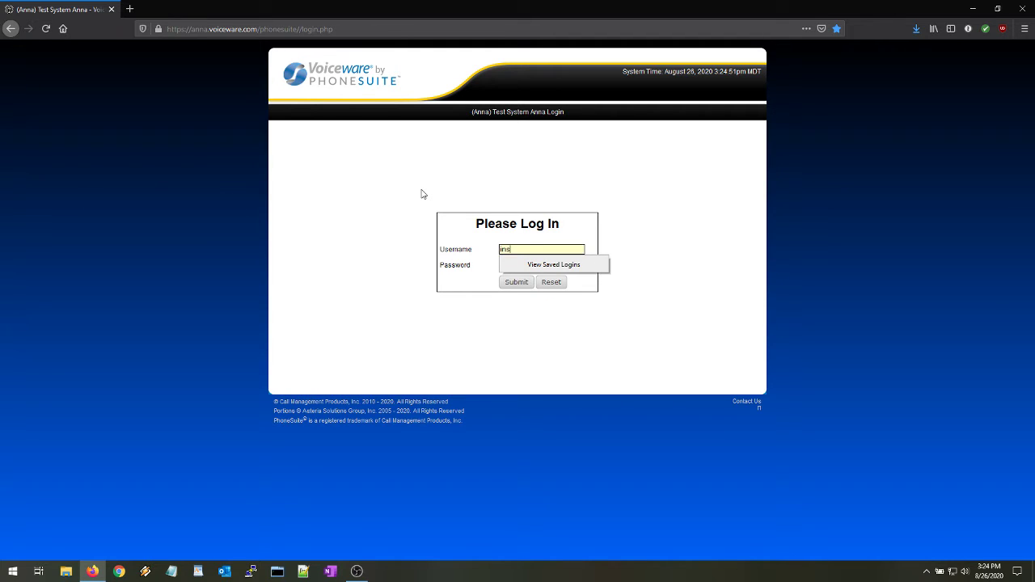
type("taller")
key("Tab")
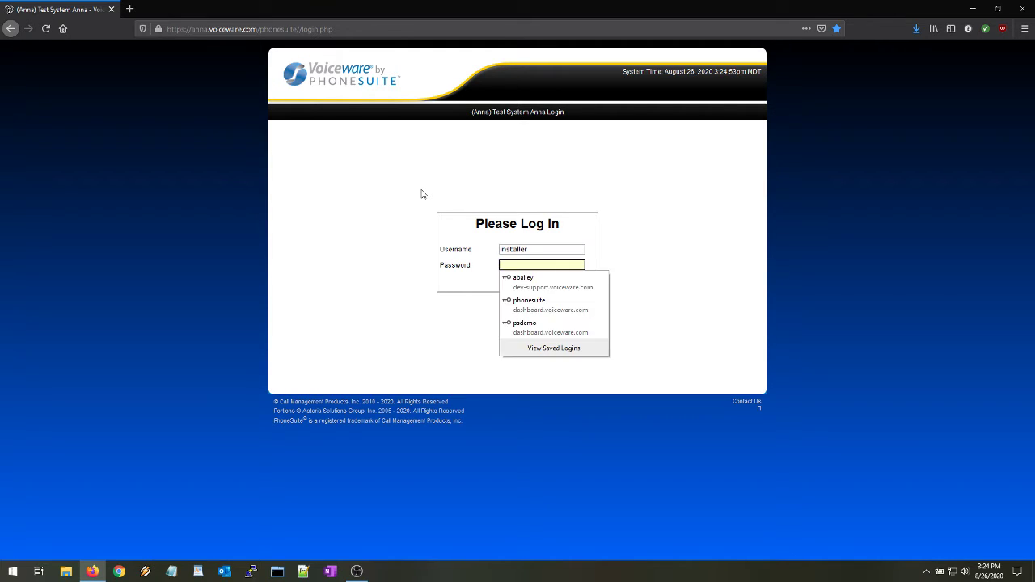
type("***********")
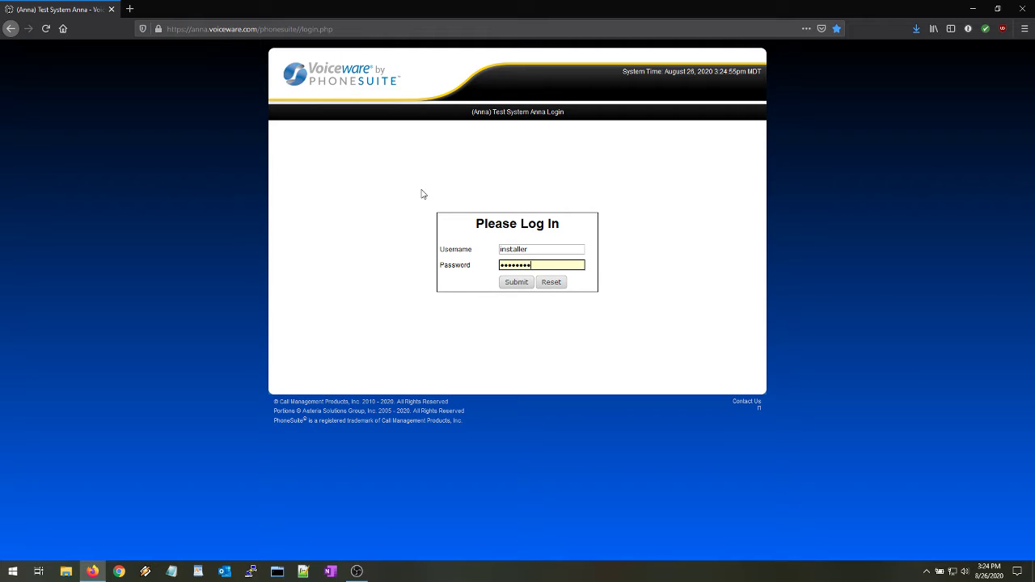
key("Return")
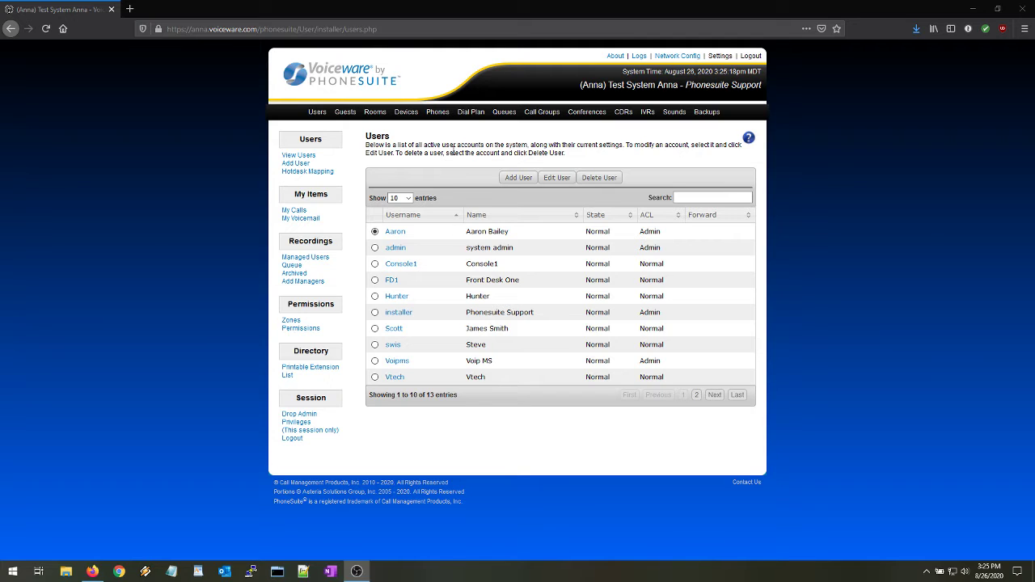
left_click_drag(303, 118, 719, 118)
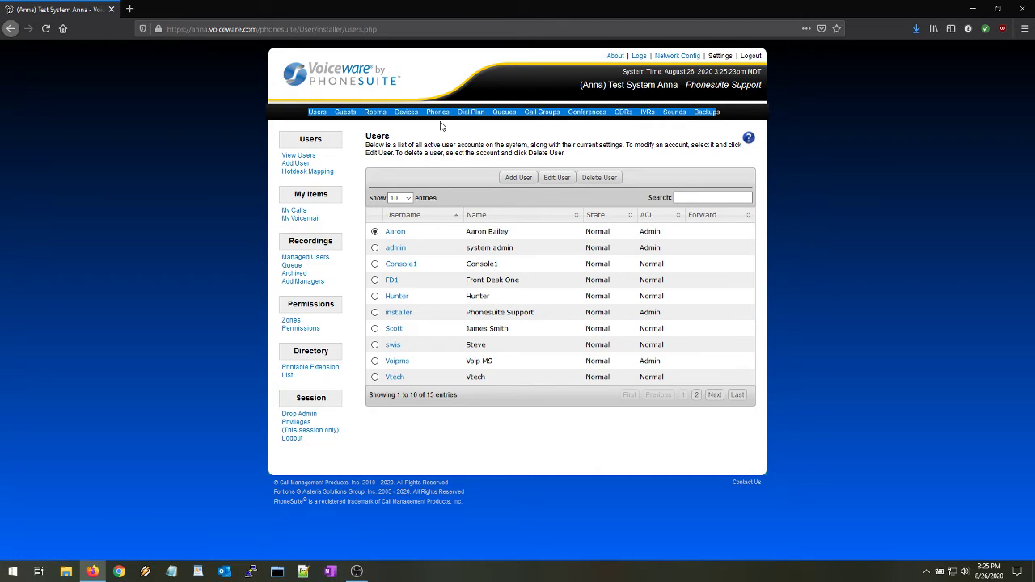
left_click(526, 152)
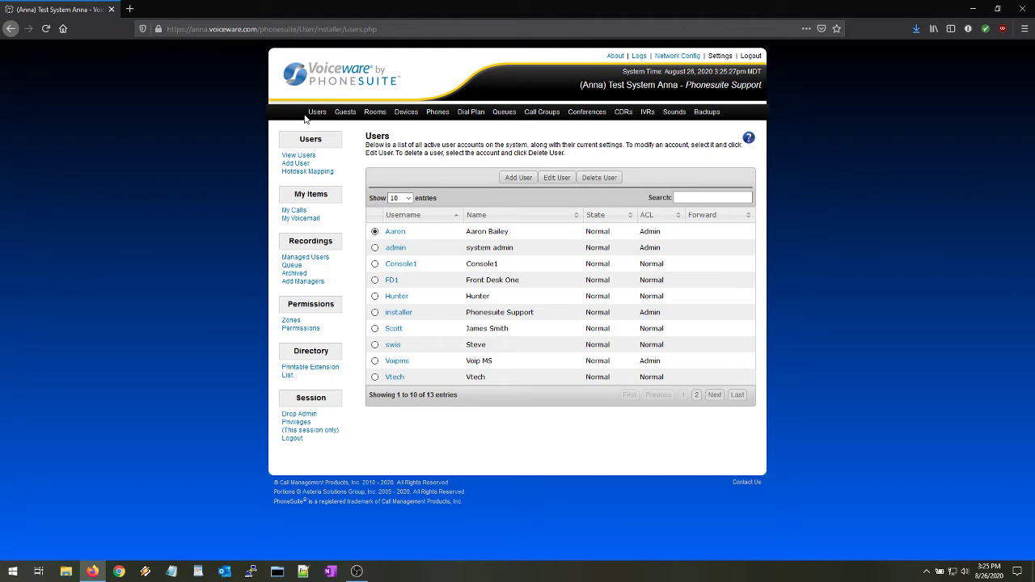
left_click_drag(307, 112, 328, 115)
left_click_drag(364, 112, 388, 118)
left_click_drag(457, 113, 482, 119)
Step: Review the help document for the Users page and close it
left_click(748, 139)
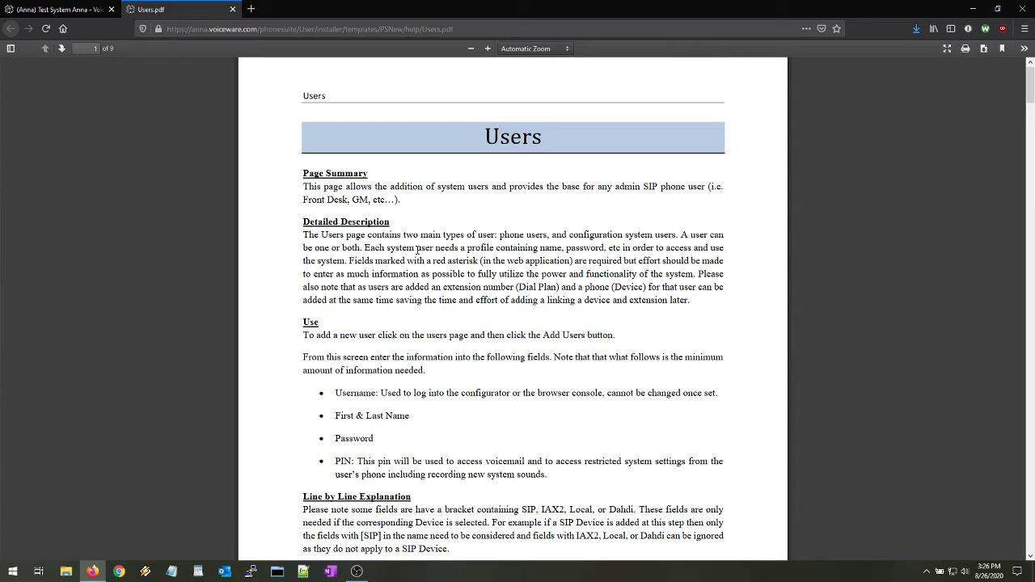
scroll(364, 280, "down", 15)
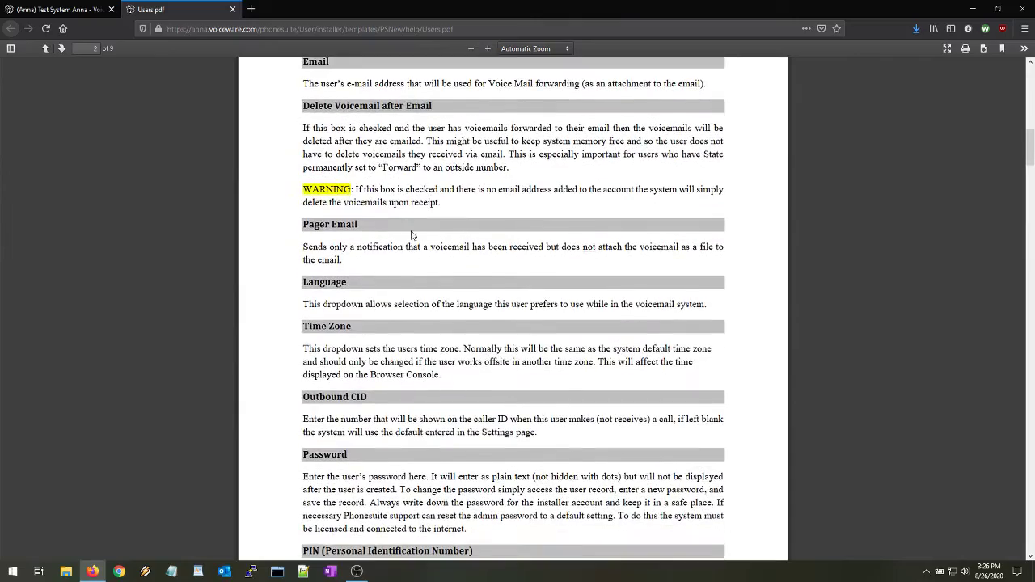
scroll(415, 229, "up", 15)
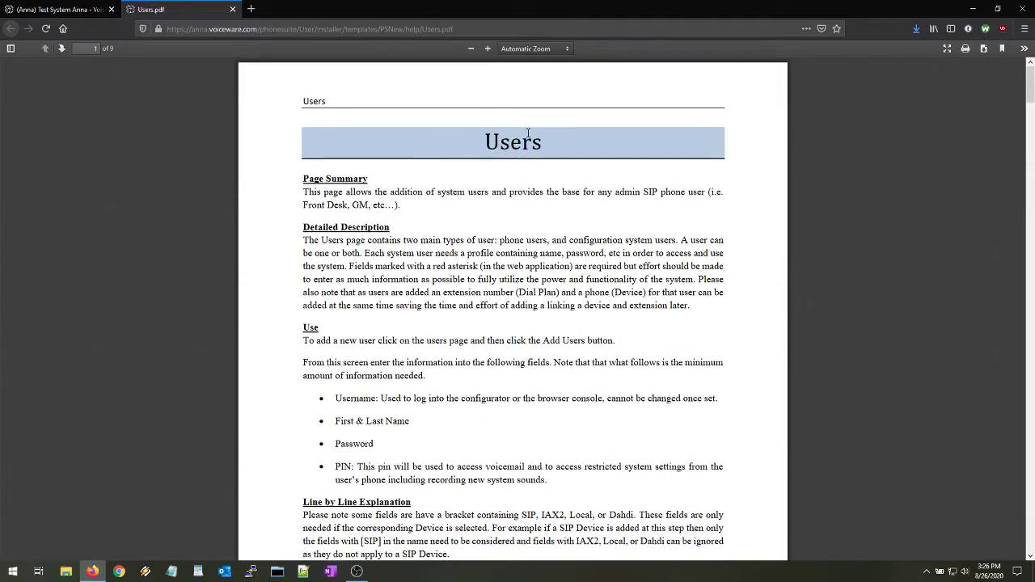
double_click(529, 134)
scroll(468, 302, "down", 5)
scroll(282, 157, "up", 5)
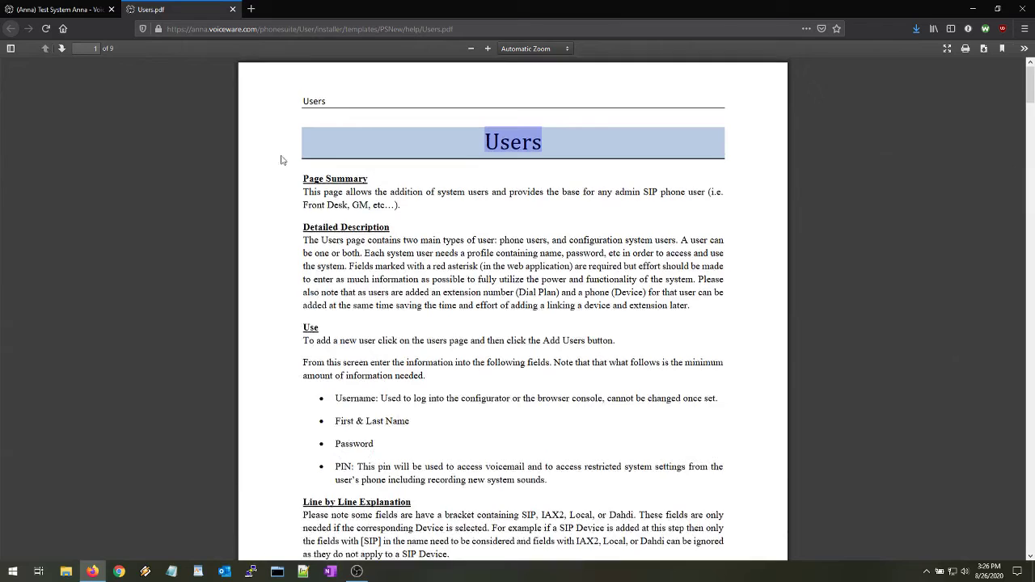
left_click(232, 9)
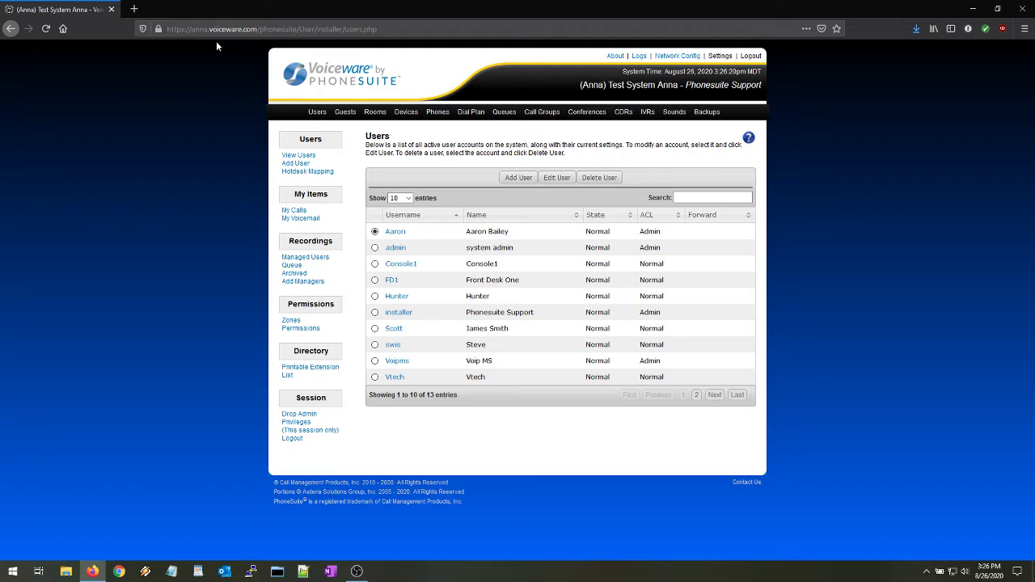
Step: Go to the Rooms page and view its help document, closing the document when done
left_click(375, 112)
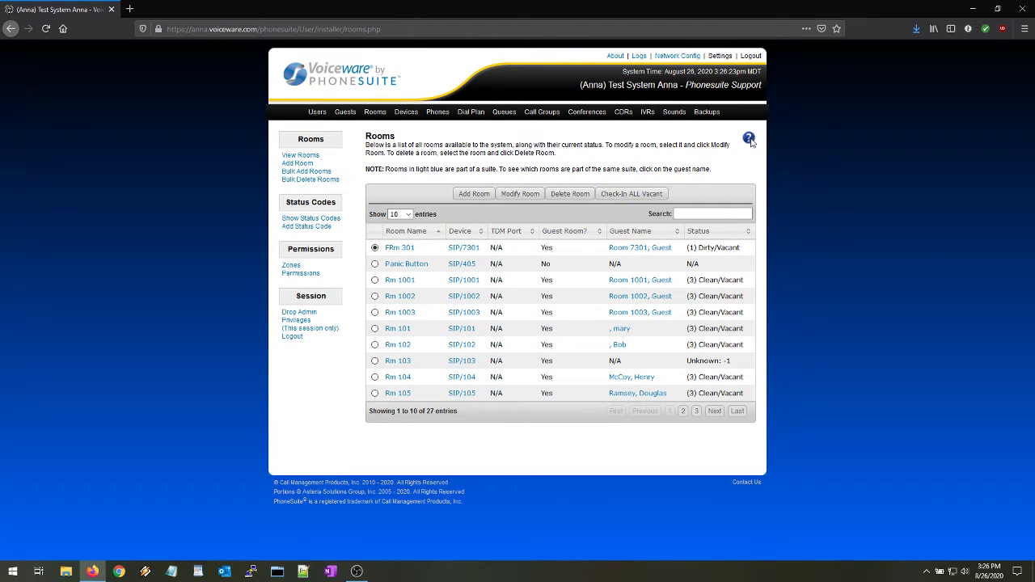
left_click(748, 139)
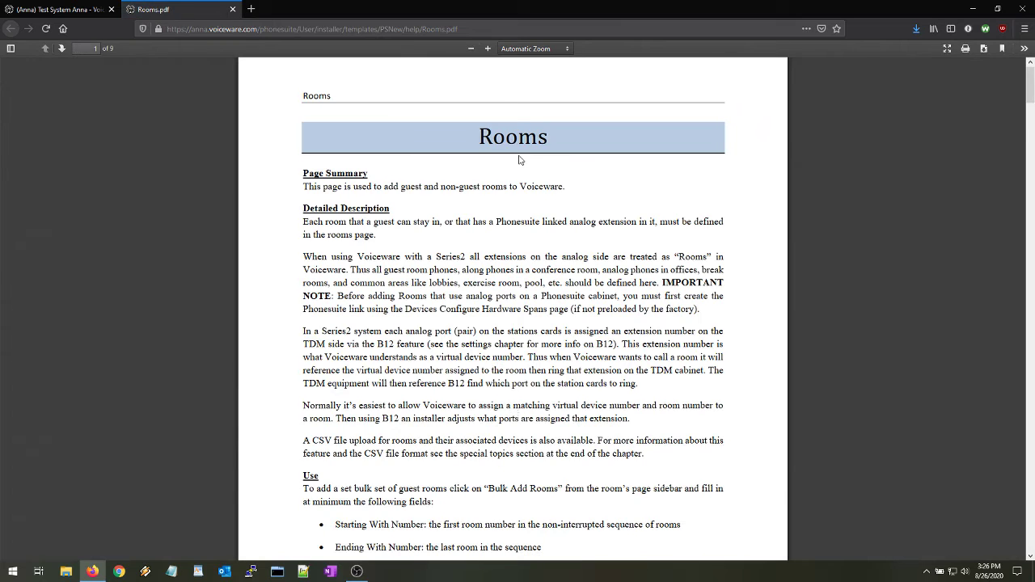
left_click(232, 9)
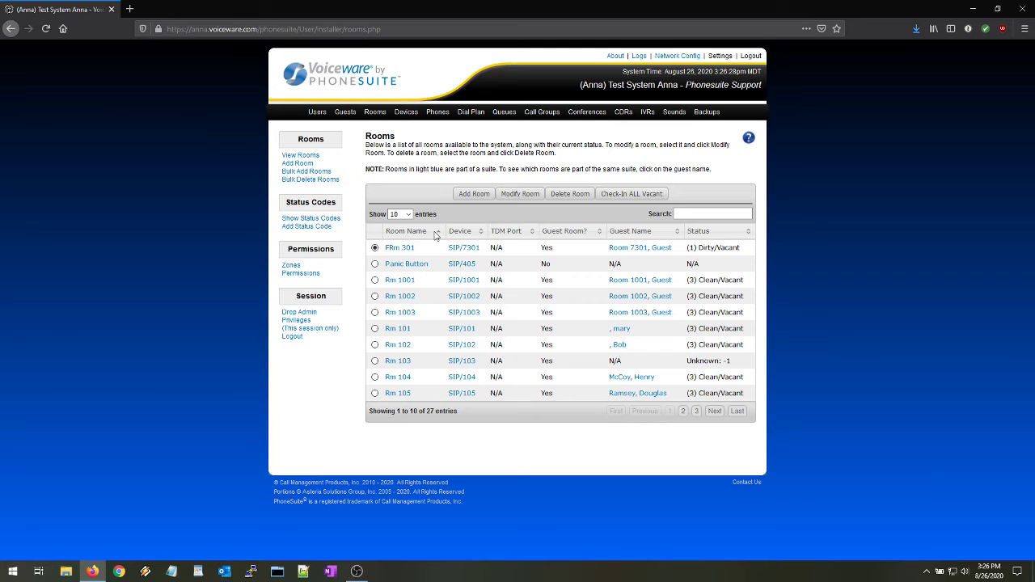
Step: Return to the Users page and set the list to show 25 entries per page
left_click(317, 112)
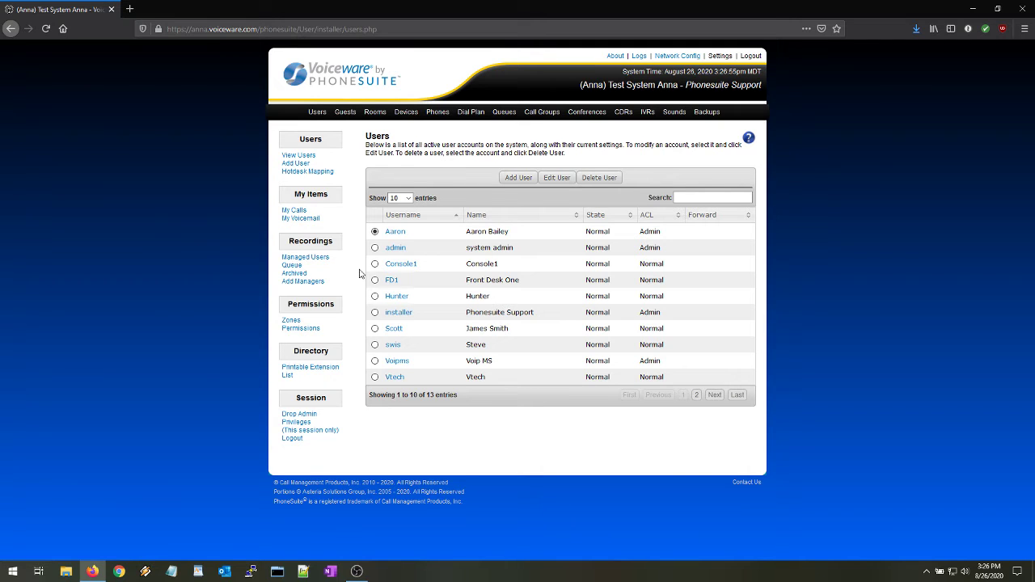
left_click_drag(384, 236, 420, 238)
left_click_drag(385, 283, 441, 285)
left_click(402, 198)
left_click(401, 222)
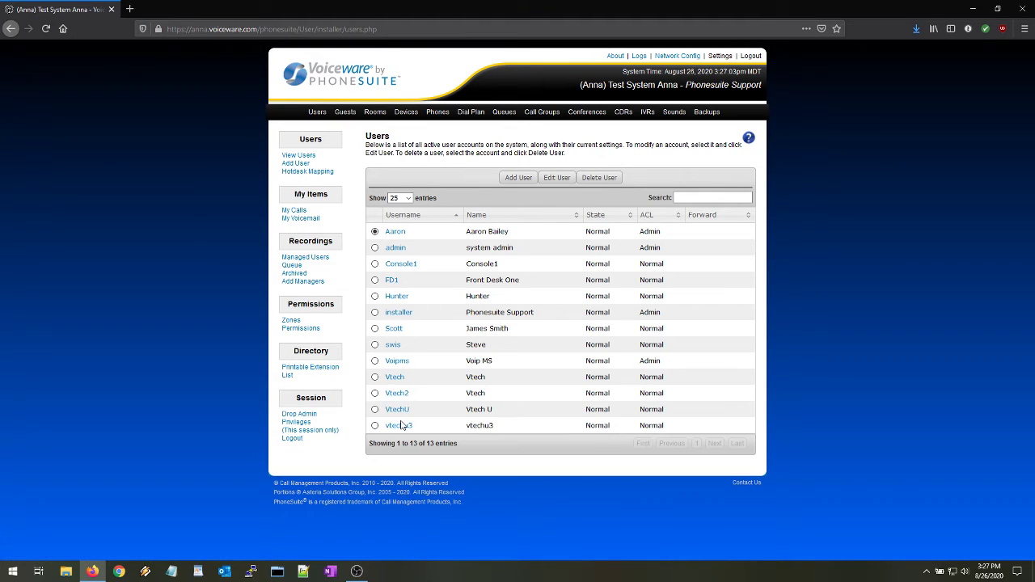
Step: Examine how usernames and display names are assigned to the accounts in the Users list
left_click_drag(385, 281, 409, 283)
left_click(386, 331)
left_click_drag(385, 333, 431, 333)
left_click(467, 334)
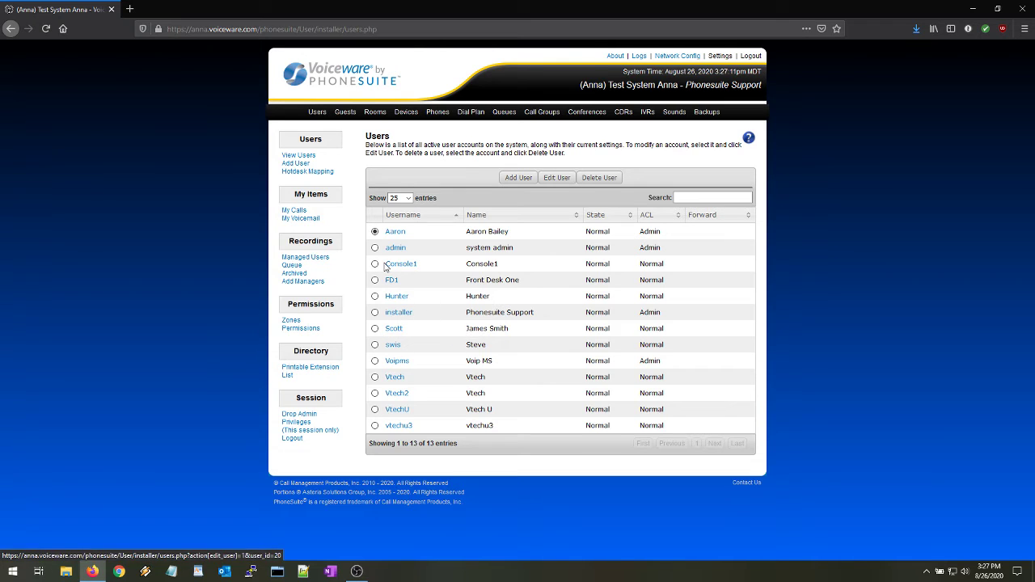
left_click_drag(384, 247, 521, 258)
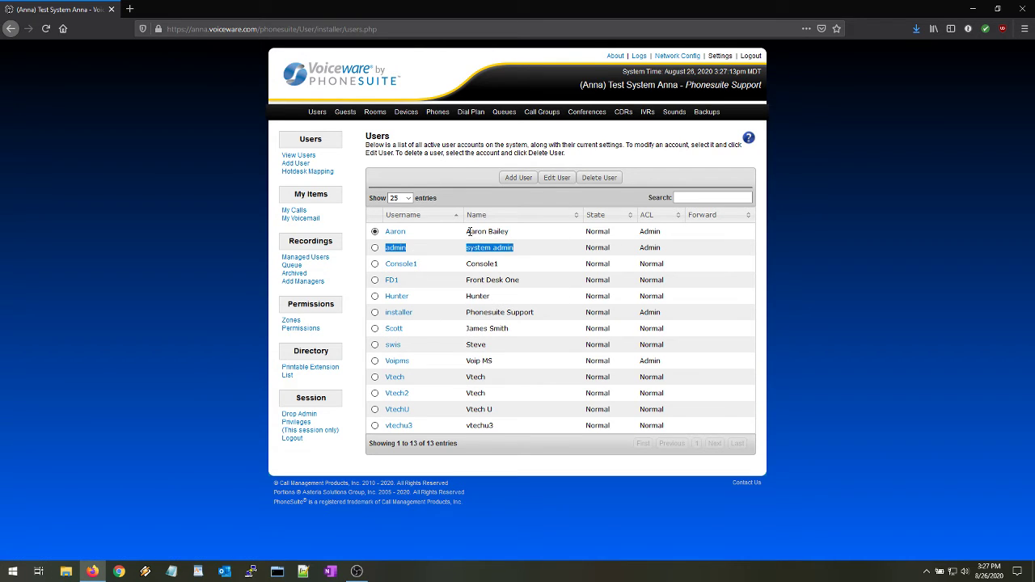
left_click_drag(469, 232, 510, 232)
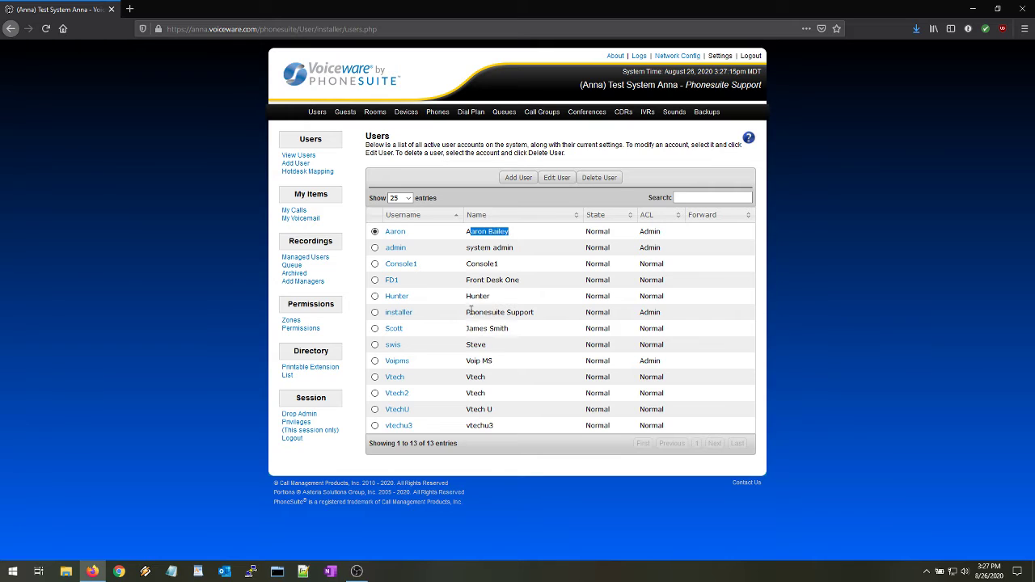
left_click_drag(466, 328, 517, 333)
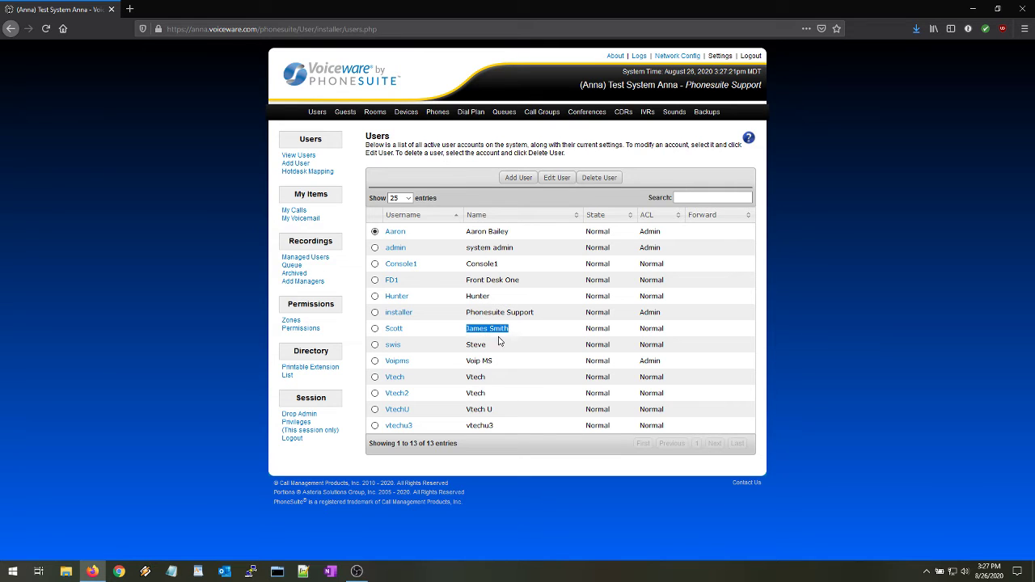
left_click(483, 328)
double_click(483, 328)
double_click(497, 330)
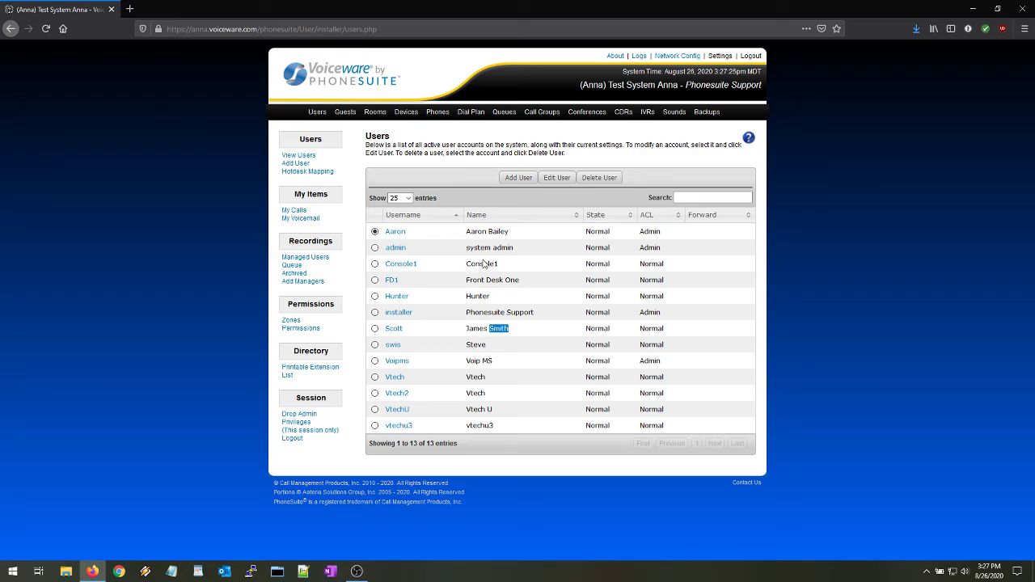
Step: Review the first and last name fields in the first listed user's record and save the record
left_click(394, 234)
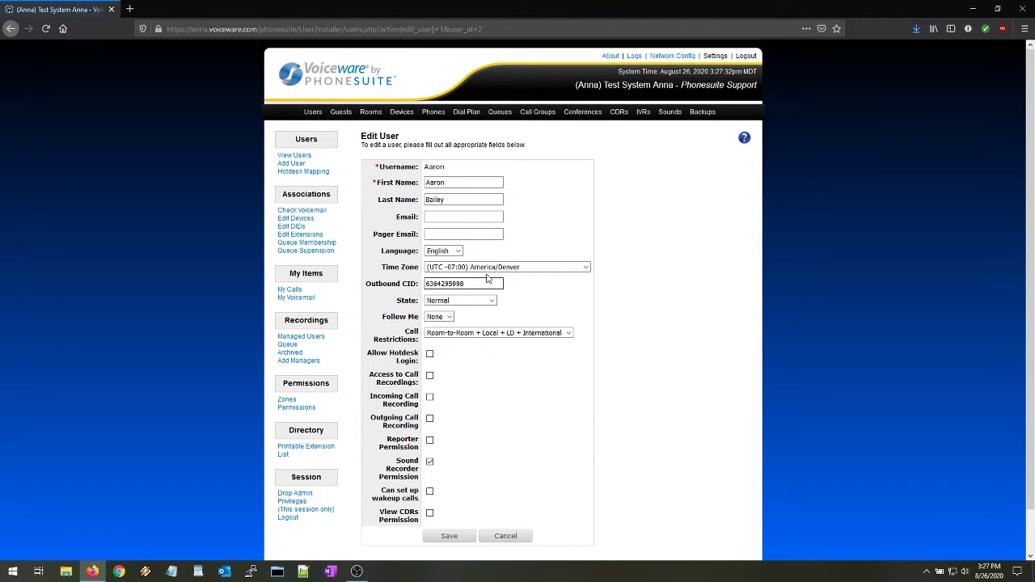
double_click(435, 182)
double_click(463, 200)
left_click(438, 536)
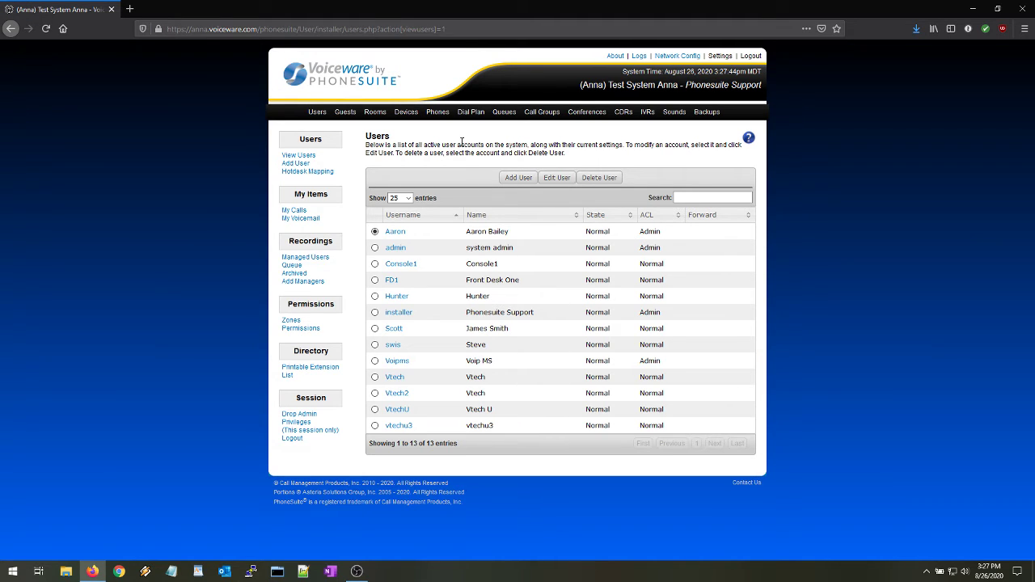
Step: Go to the Devices page and browse the second and third pages of the device list, returning to the first page
left_click_drag(465, 232, 513, 236)
left_click(513, 234)
left_click(402, 115)
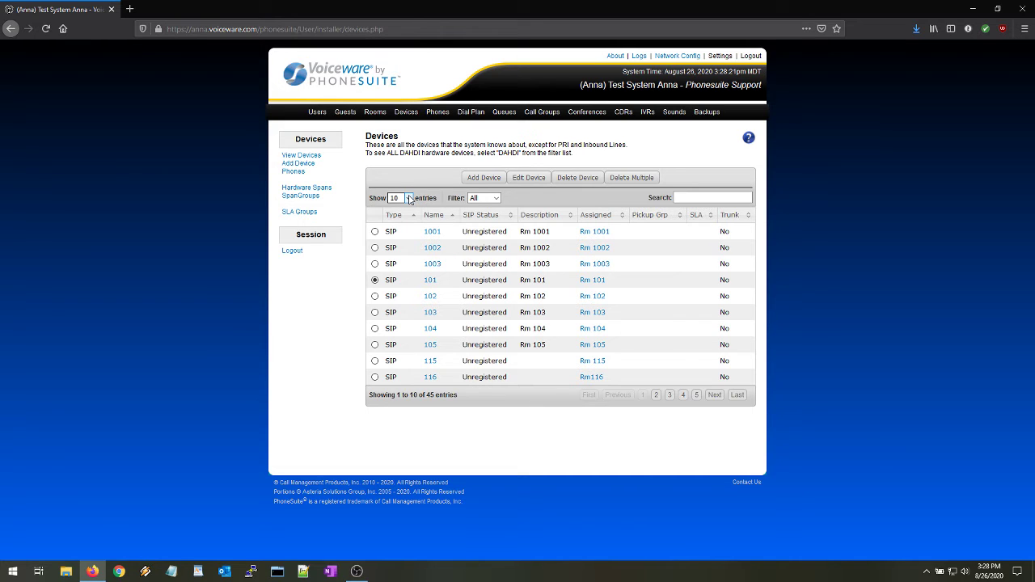
left_click(409, 199)
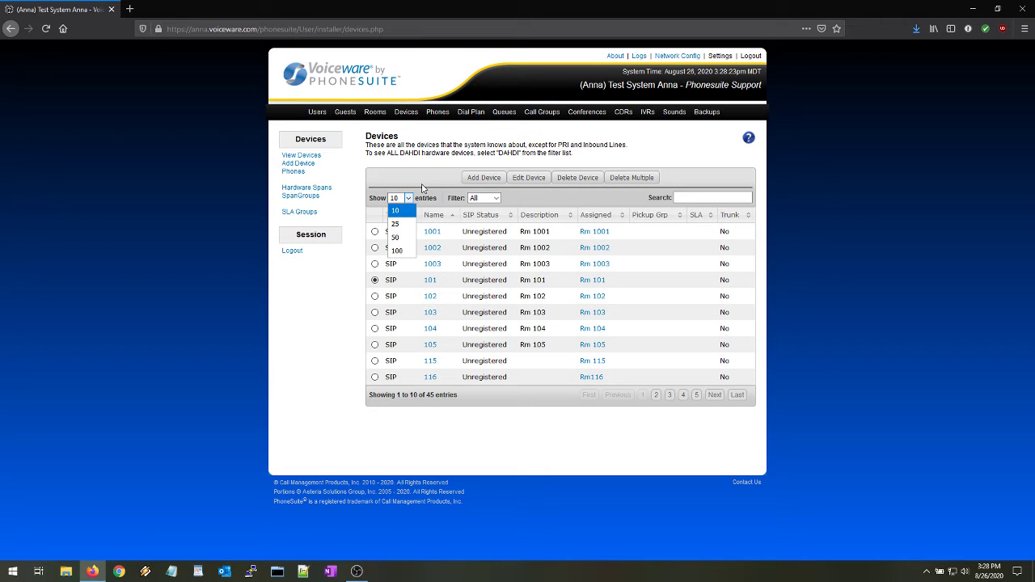
left_click(422, 189)
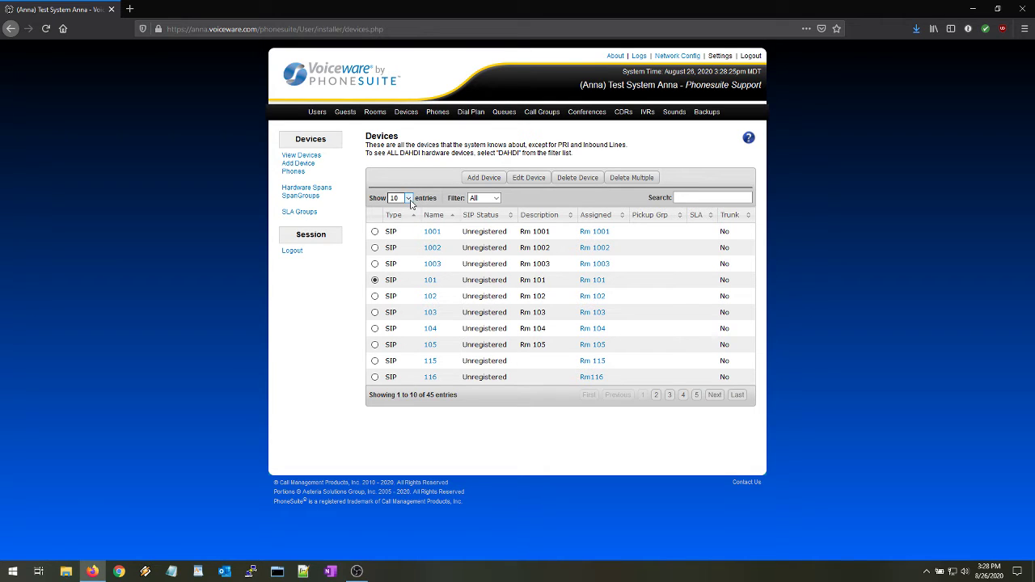
double_click(430, 395)
left_click(656, 395)
left_click(669, 395)
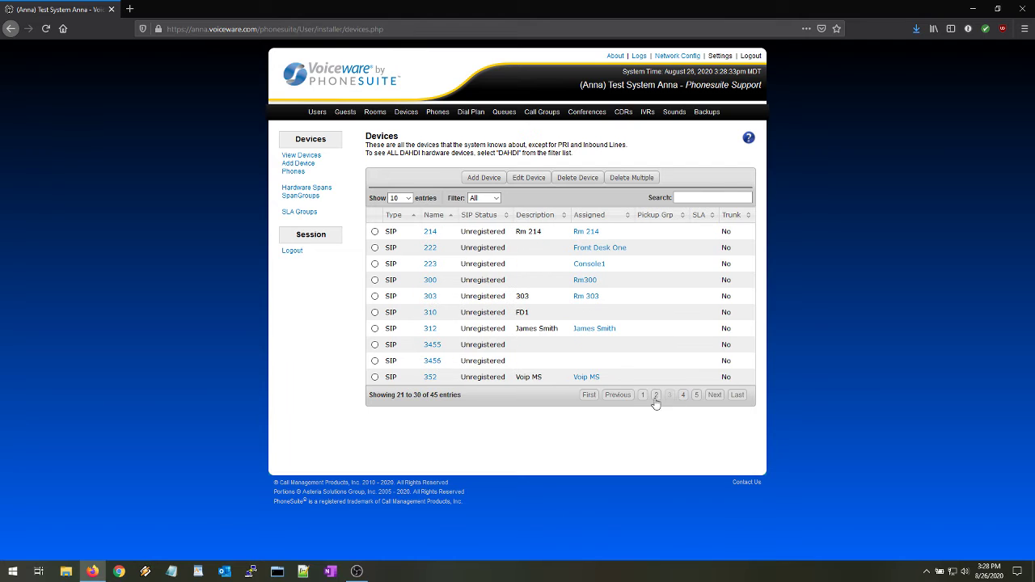
left_click(589, 395)
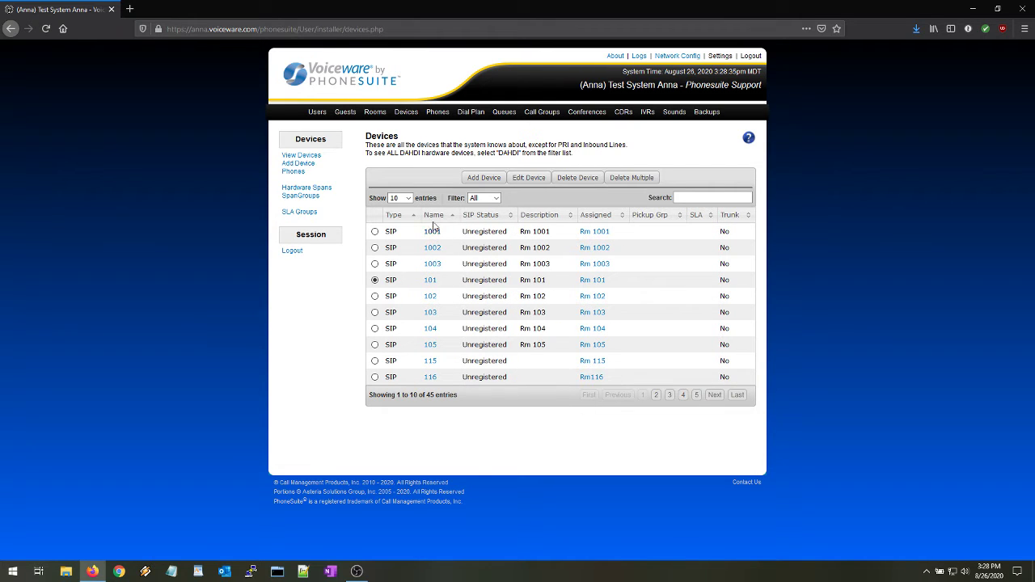
Step: Set the Devices list to 100 entries per page, look through all the devices, and set it back to 10 entries
left_click(400, 198)
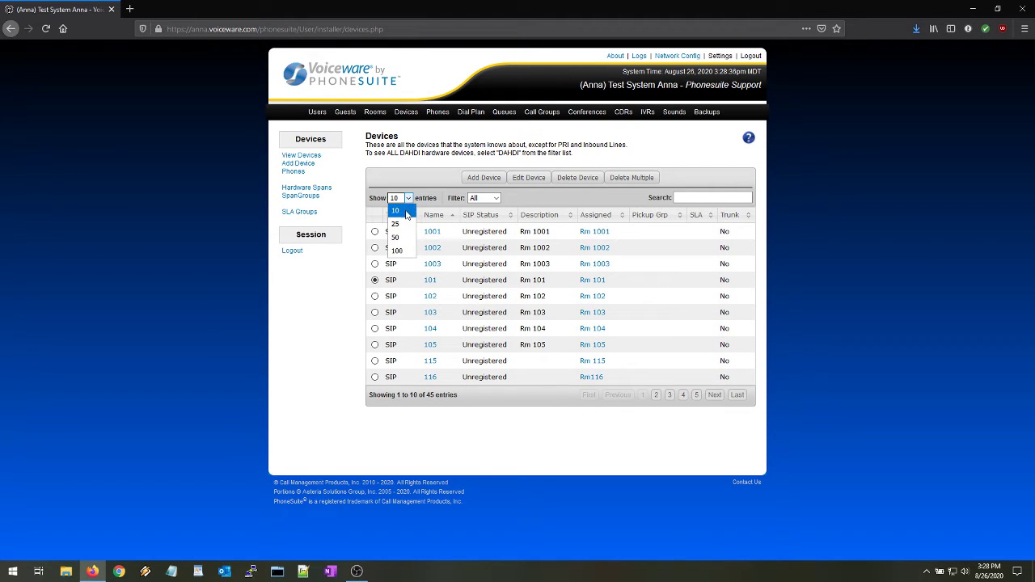
left_click(402, 252)
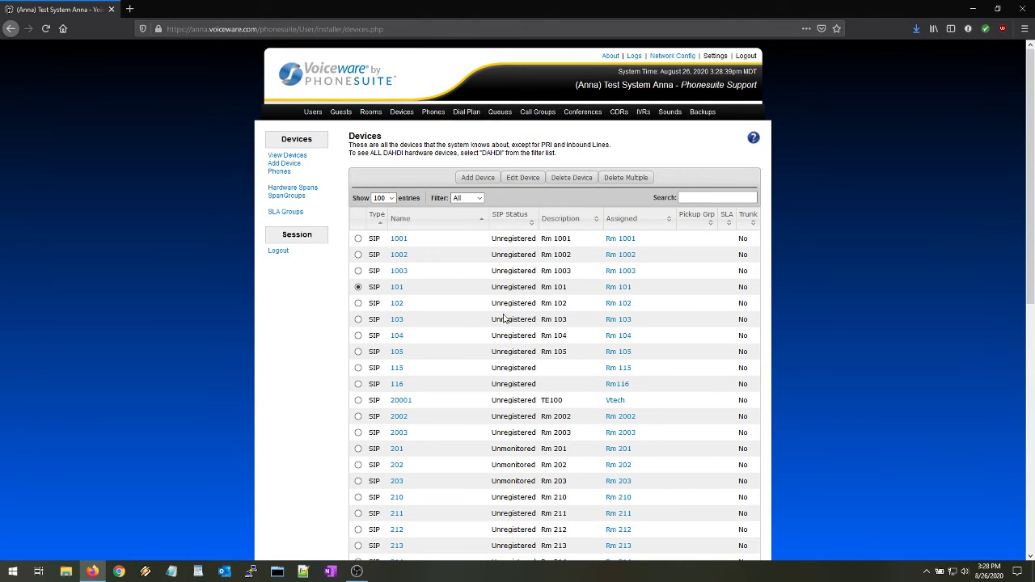
scroll(502, 318, "down", 5)
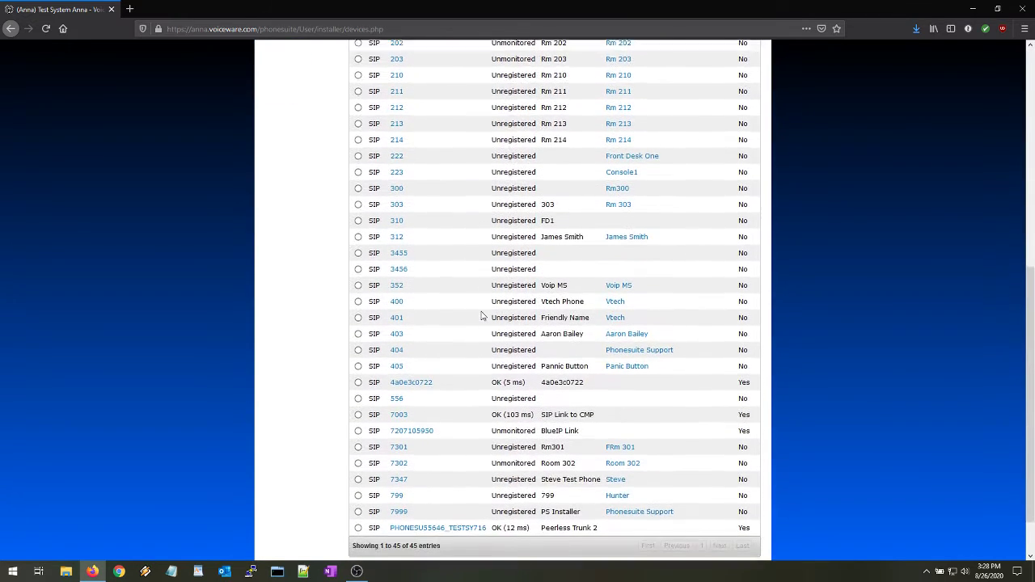
scroll(481, 316, "down", 1)
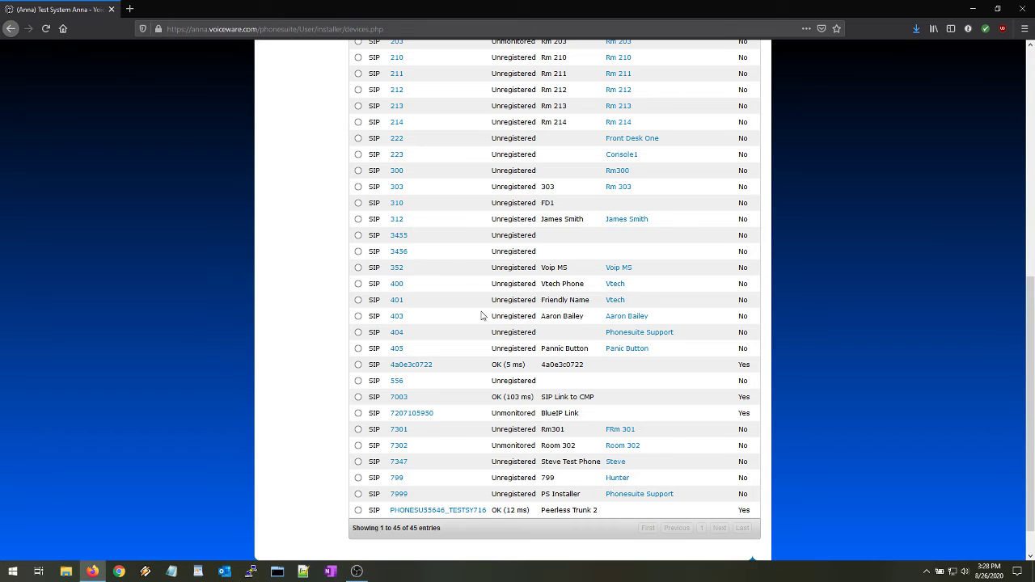
scroll(481, 315, "up", 10)
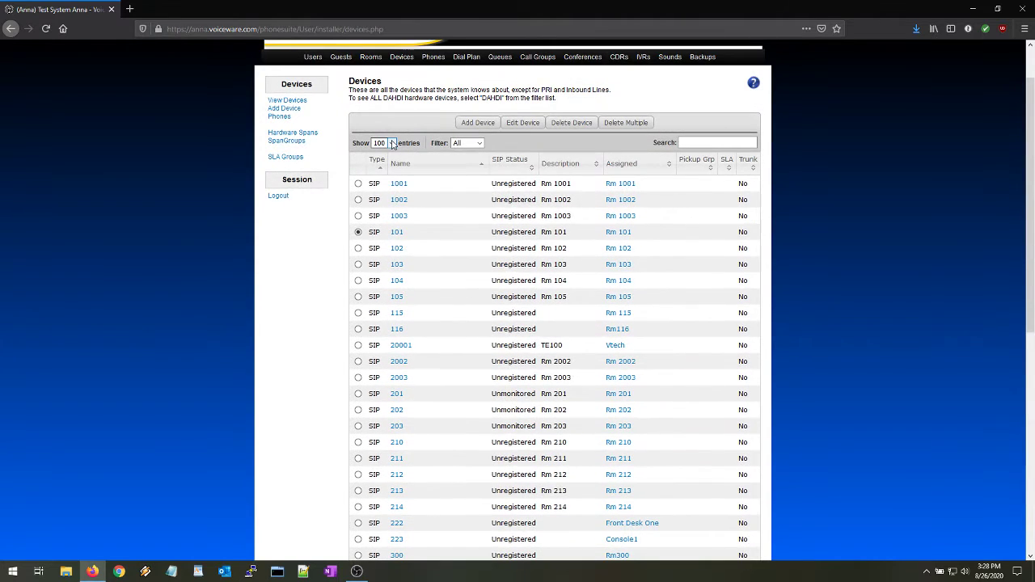
left_click(382, 143)
left_click(385, 162)
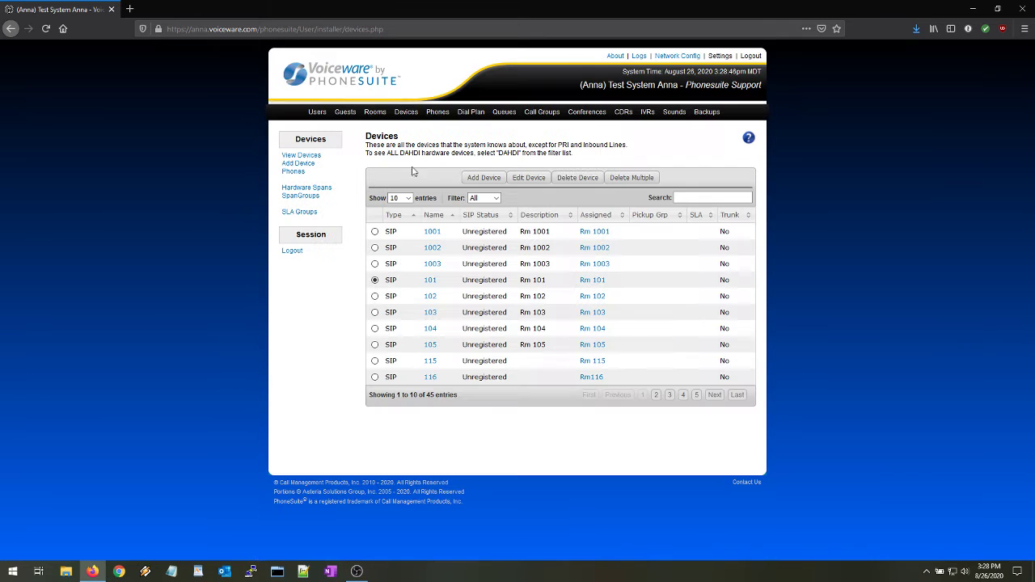
Step: Search the Devices list for the first name of the user reviewed earlier and open device 403 for editing
left_click(693, 199)
type("Aaron")
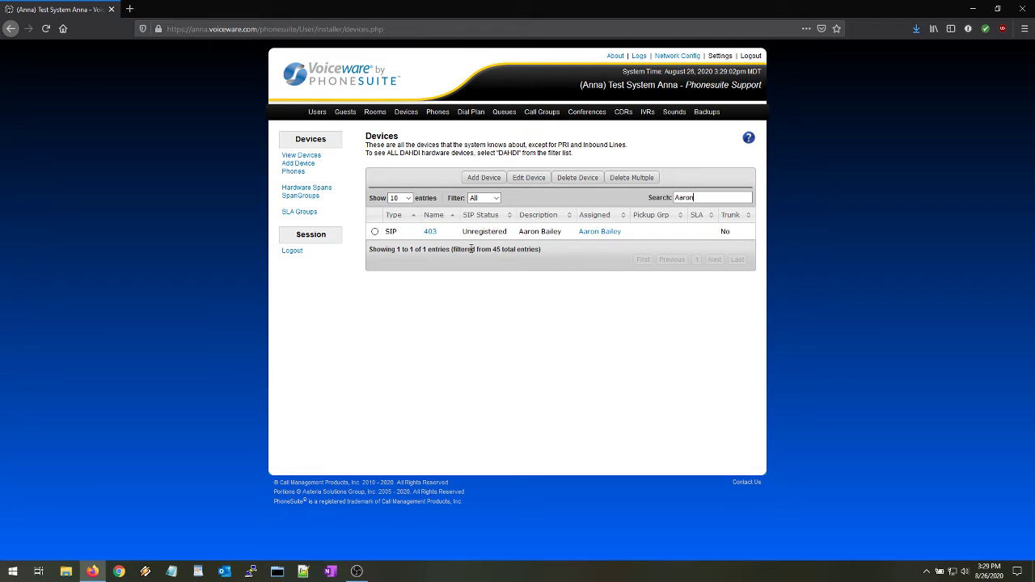
left_click(434, 235)
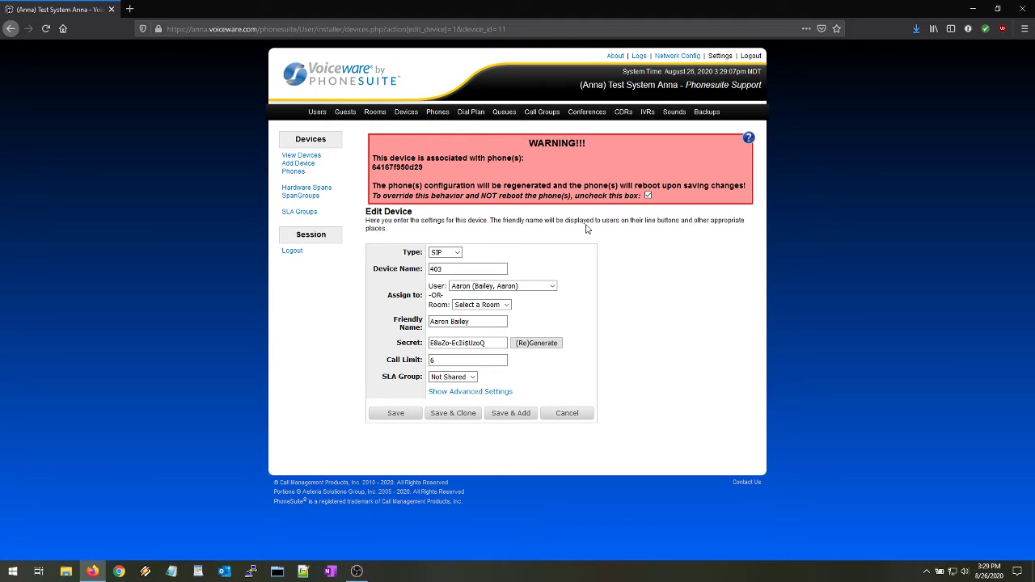
Step: Shorten the friendly name of device 403 to the user's first name only and save the device
left_click(446, 324)
left_click_drag(478, 323, 392, 328)
left_click(401, 322)
double_click(456, 320)
key("BackSpace")
left_click(395, 413)
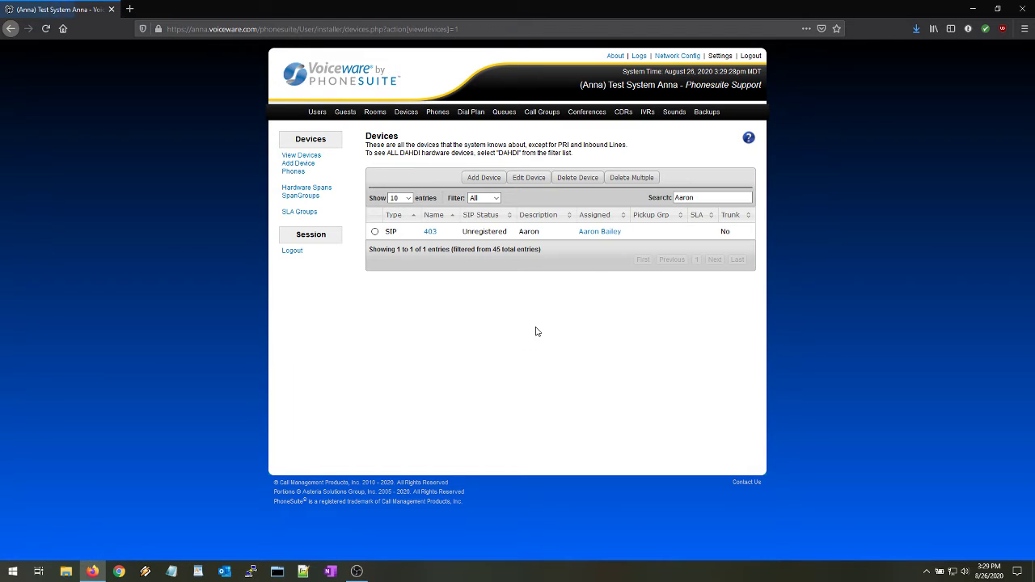
Step: Return to the Users page, review the email and Outbound CID fields in the first listed user's record, and cancel the edit
double_click(521, 232)
left_click(317, 113)
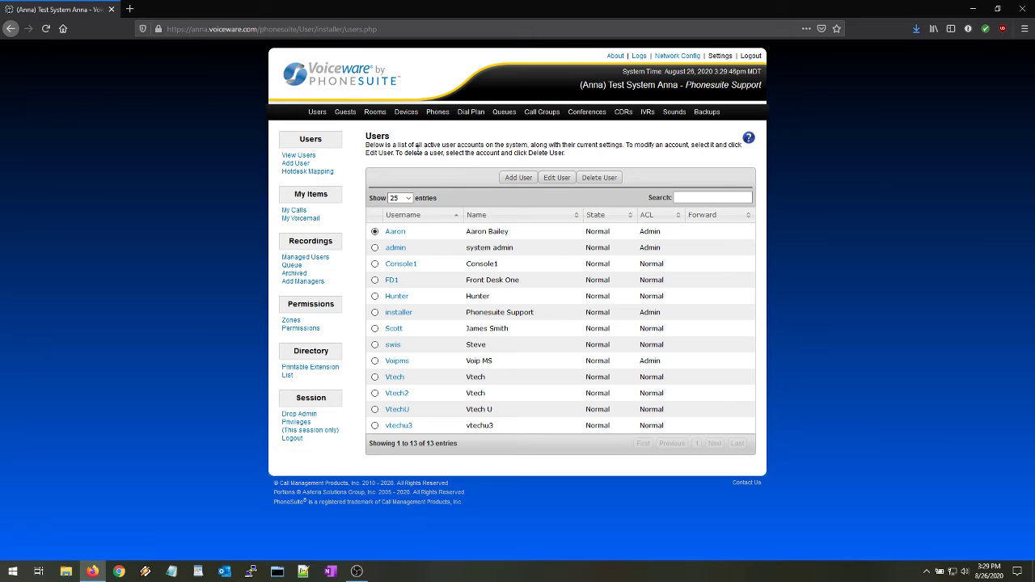
left_click(396, 233)
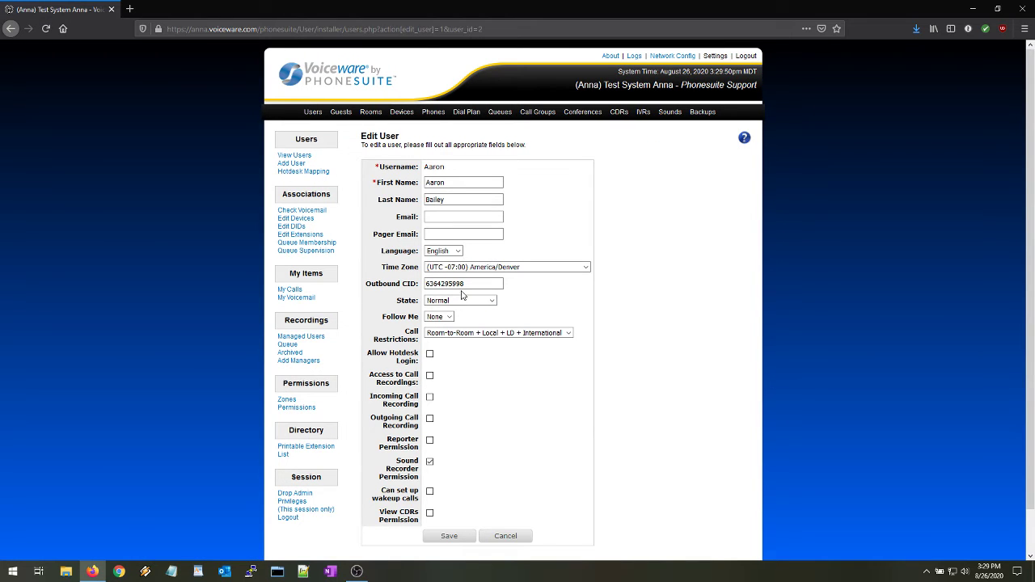
left_click(442, 219)
double_click(473, 284)
left_click(506, 537)
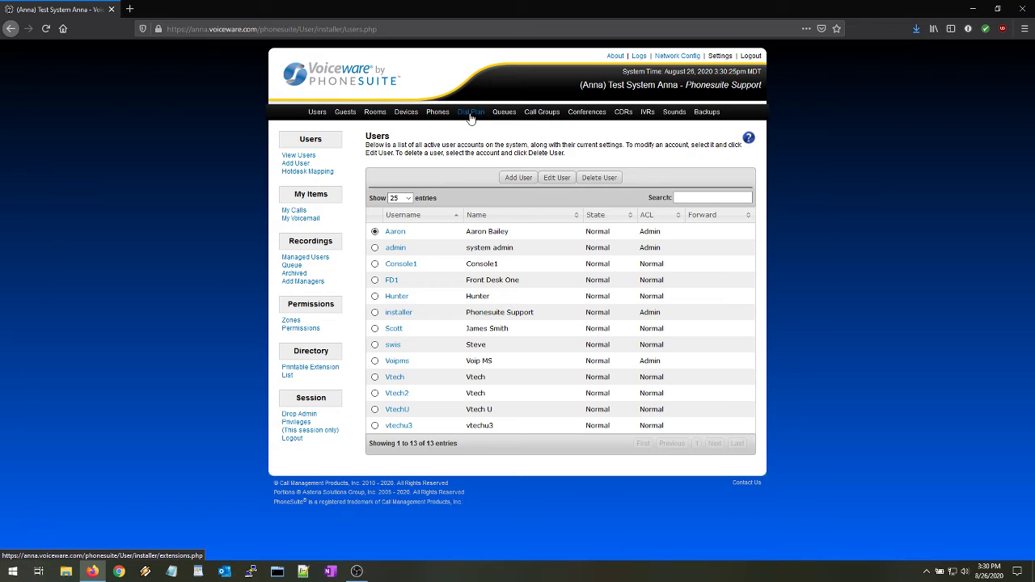
Step: Go to the Dial Plan page and search the extensions for "Wake"
left_click(471, 115)
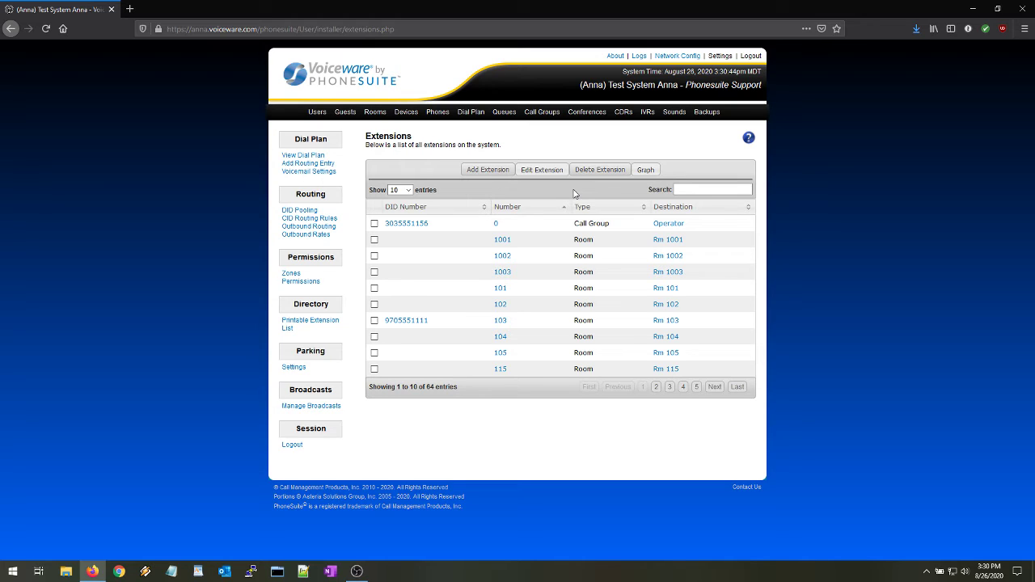
left_click(699, 191)
type("Wake")
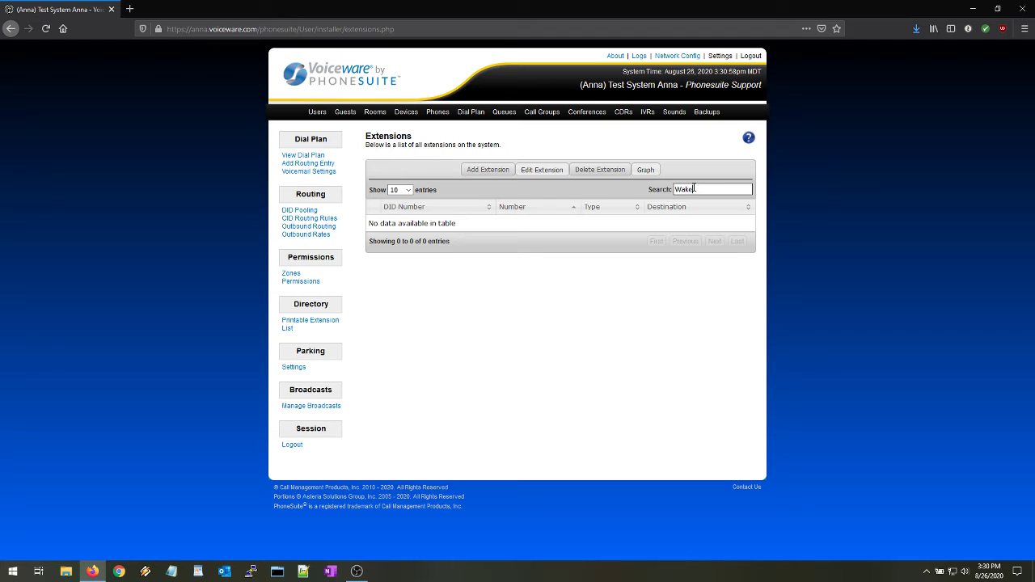
Step: Start adding an extension, try 888 as its number, and check the suggested alternative numbers
left_click(487, 171)
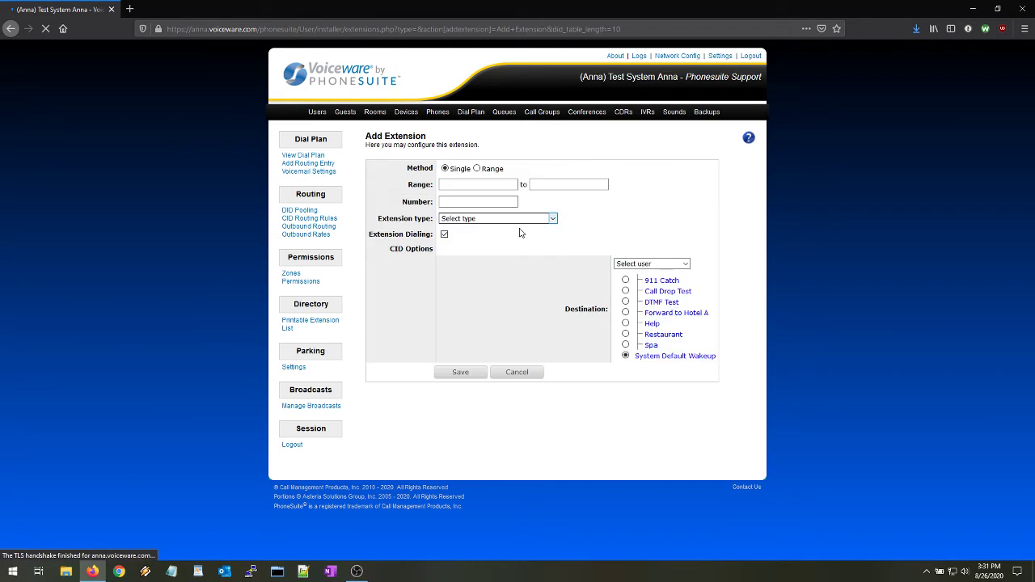
left_click(462, 169)
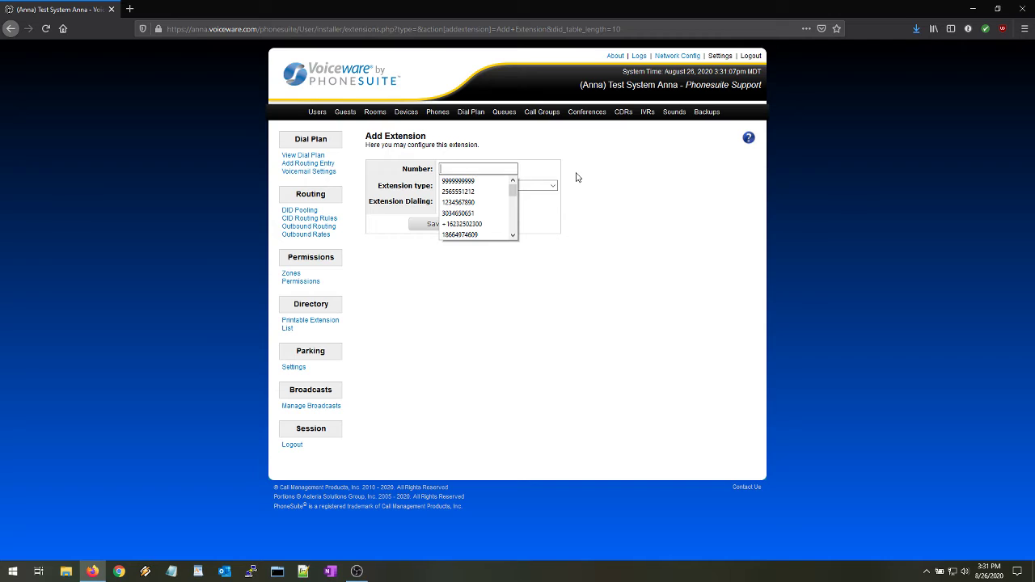
key("Escape")
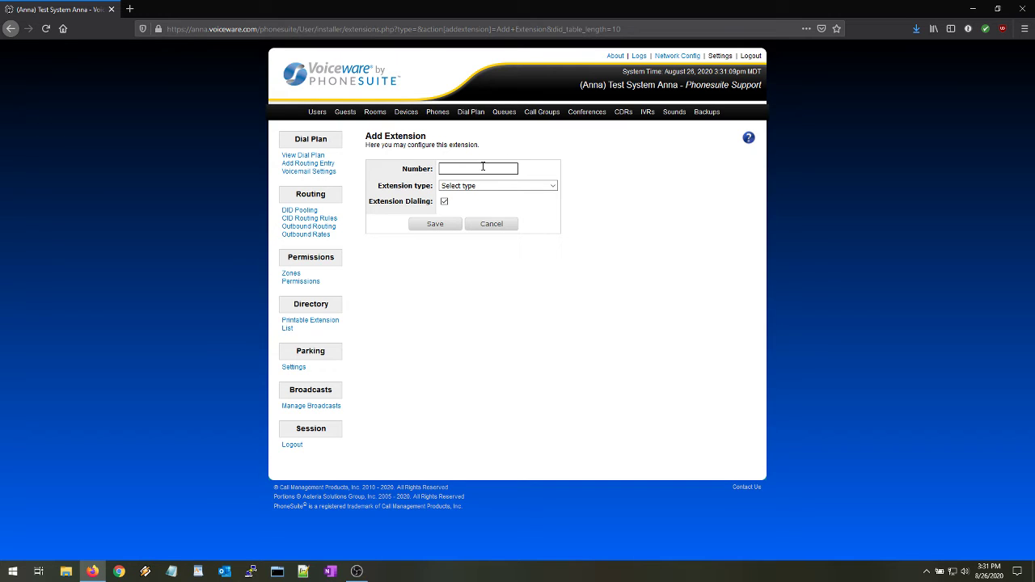
type("888")
key("Tab")
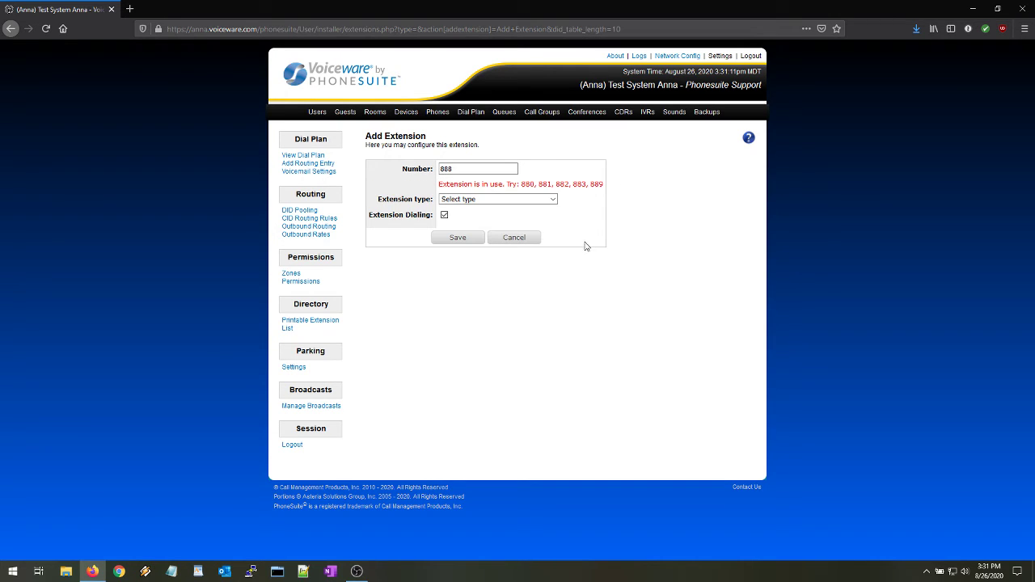
left_click(470, 169)
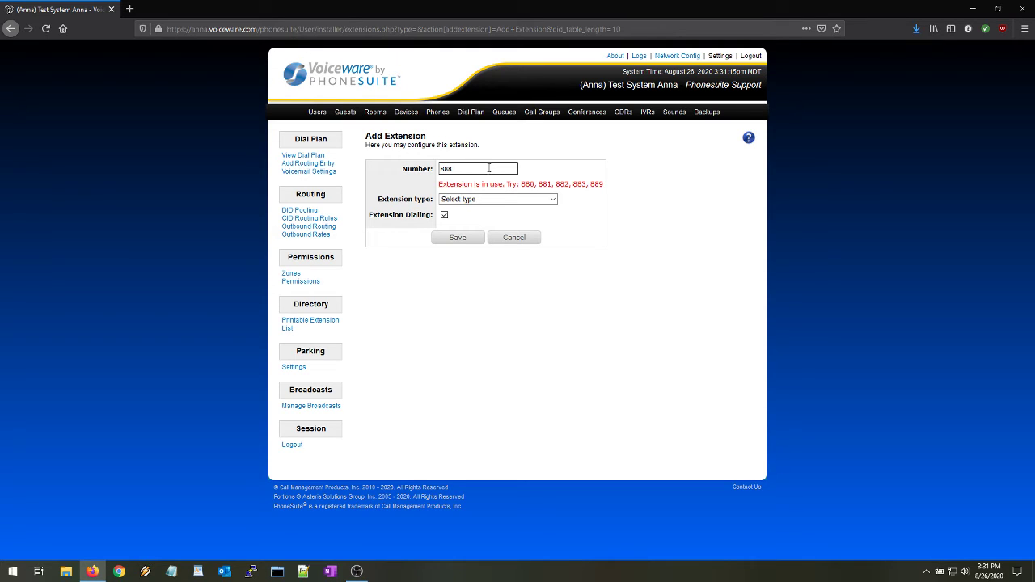
key("Tab")
left_click_drag(520, 184, 602, 185)
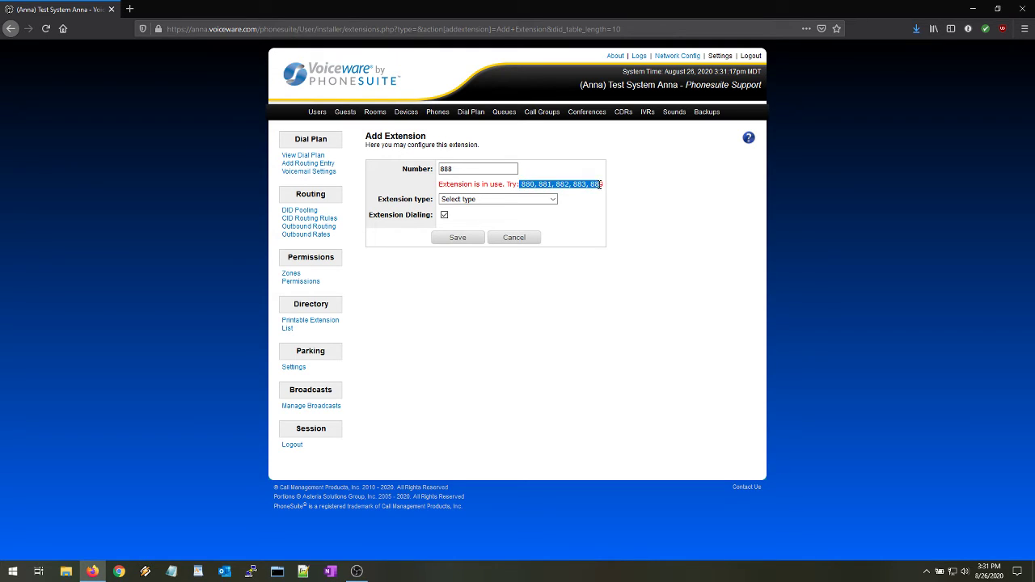
left_click(578, 249)
Step: Set the new extension's number to *55 and its type to Wakeup Call Setup, and save it
double_click(447, 168)
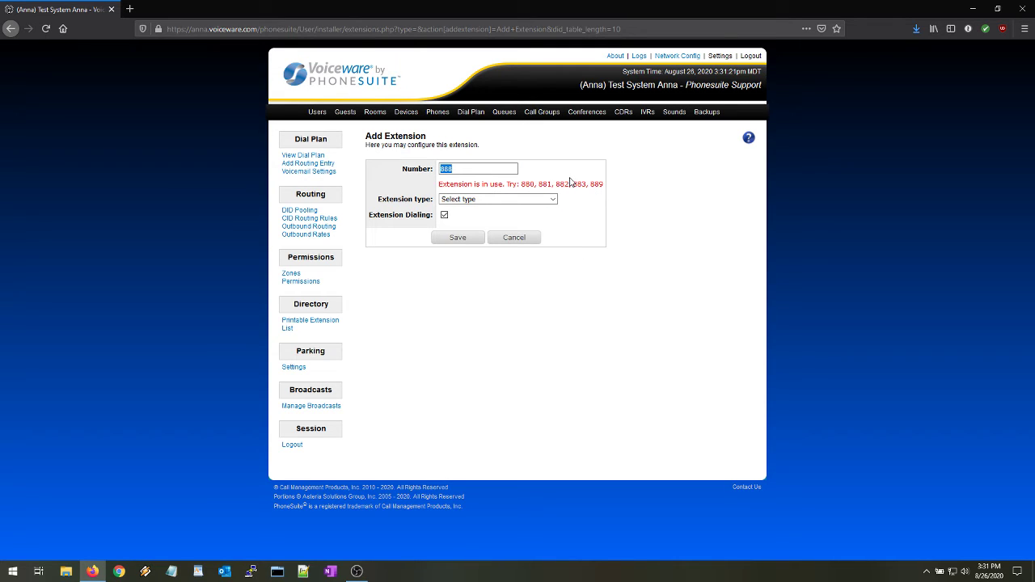
type("*")
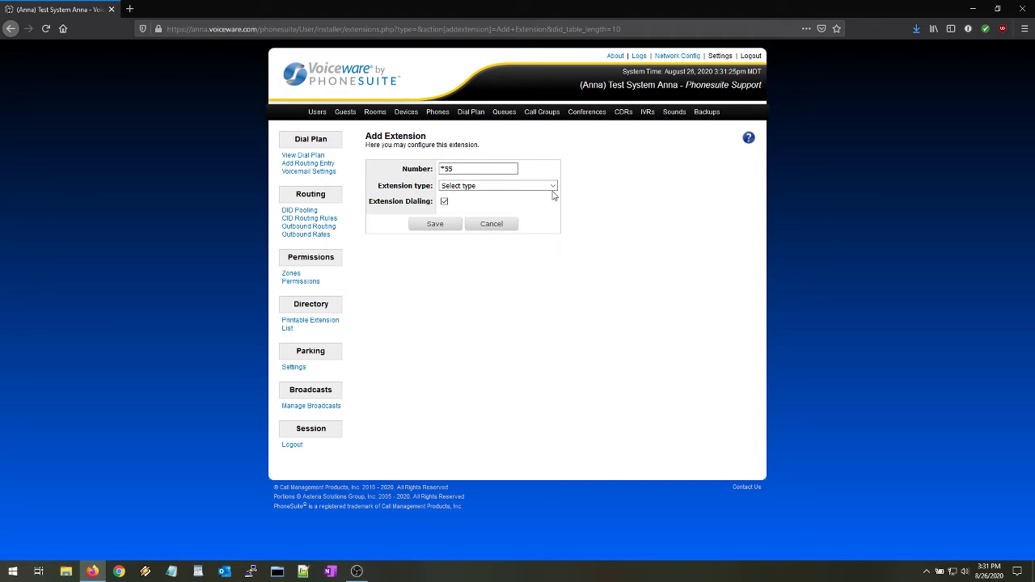
left_click(553, 191)
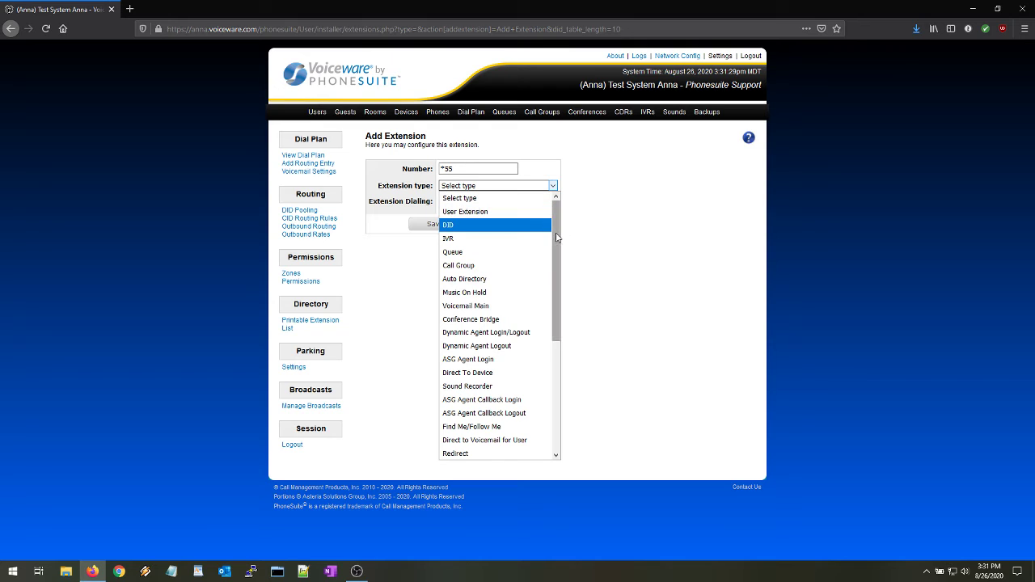
left_click(474, 197)
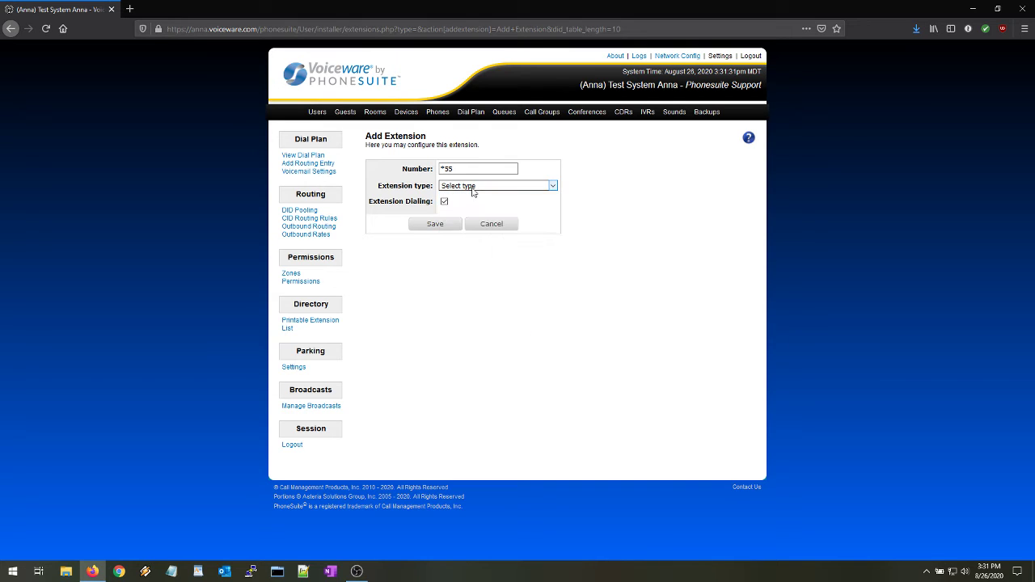
left_click(474, 190)
key("w")
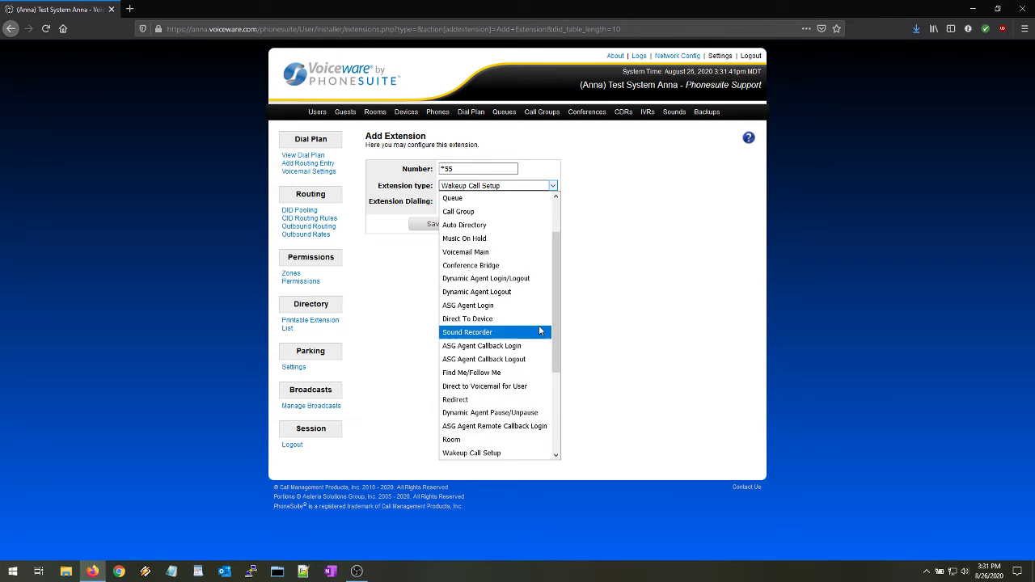
left_click_drag(556, 325, 563, 396)
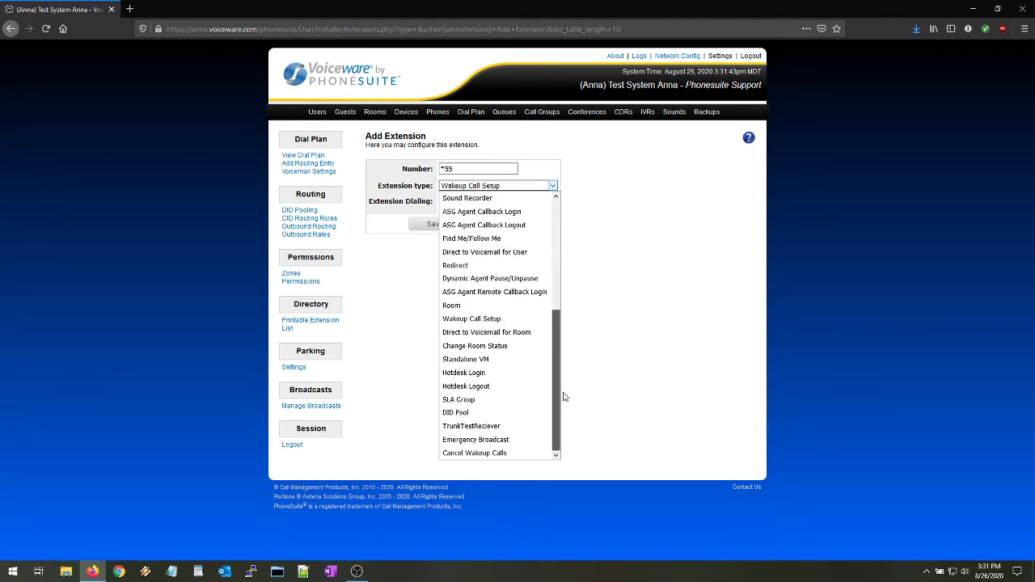
left_click(478, 321)
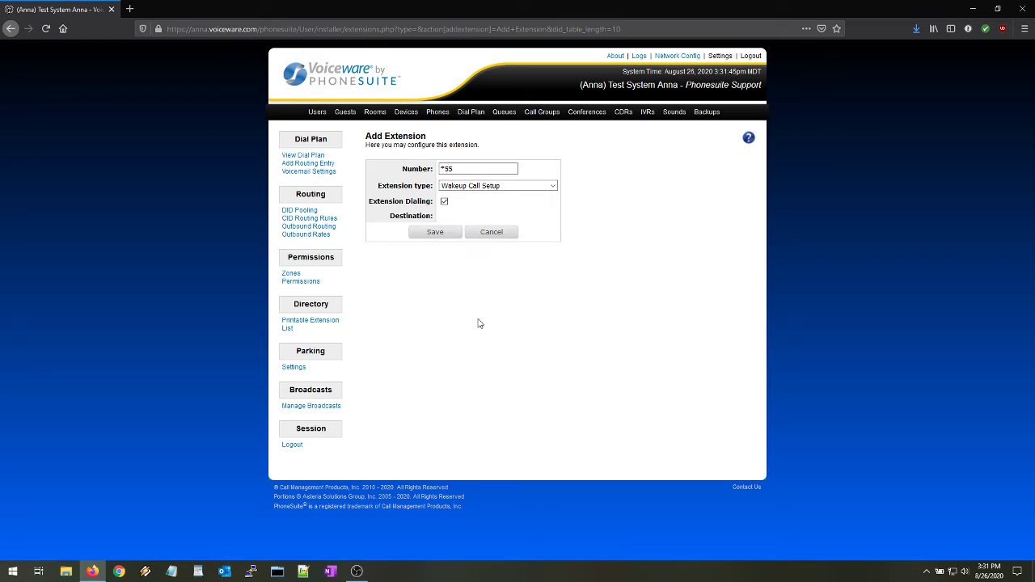
left_click(418, 234)
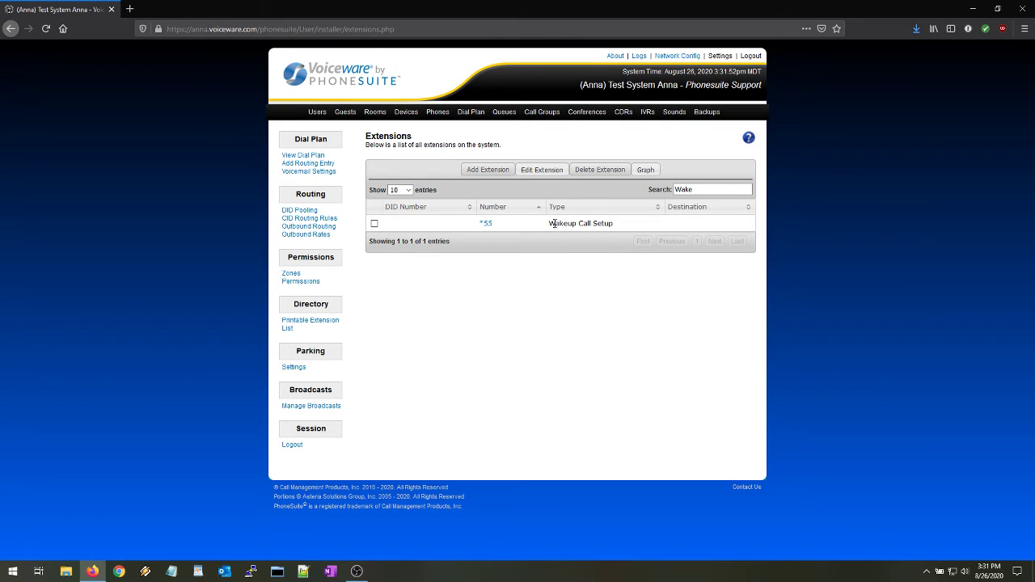
Step: Examine the number and type of the wakeup call extension in the Extensions list
left_click_drag(550, 224, 626, 231)
left_click(627, 230)
left_click_drag(475, 232, 507, 234)
left_click(542, 347)
left_click_drag(529, 234, 619, 229)
left_click(532, 302)
Step: Add an extension numbered 882 with the type Wakeup Call Setup and save it
left_click(489, 171)
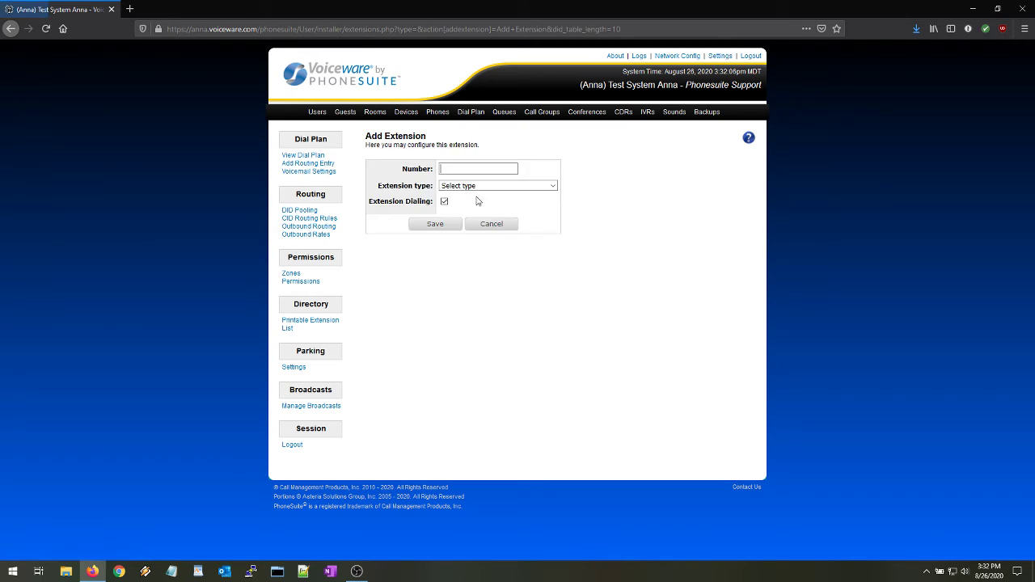
left_click(474, 169)
type("8")
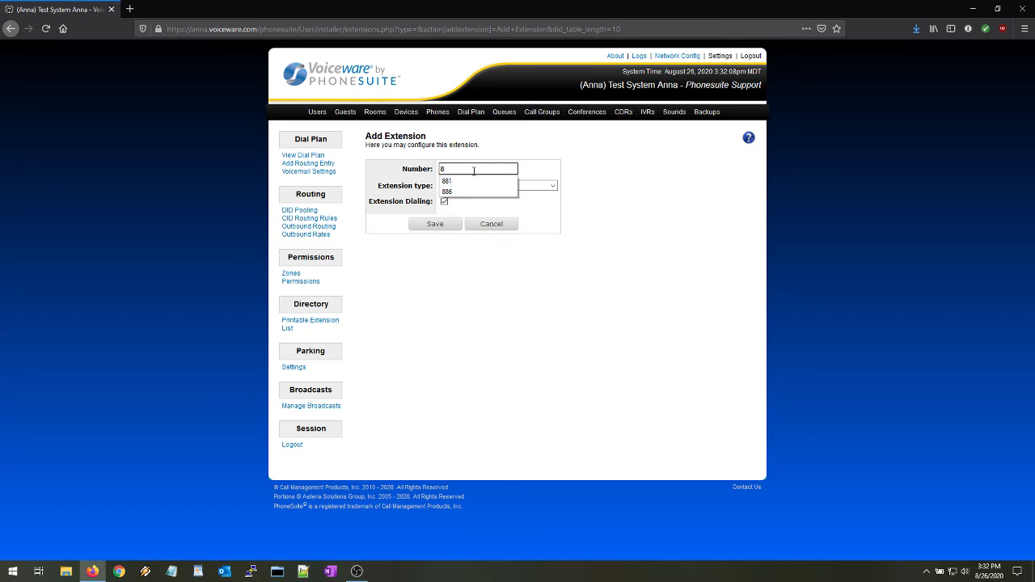
type("82")
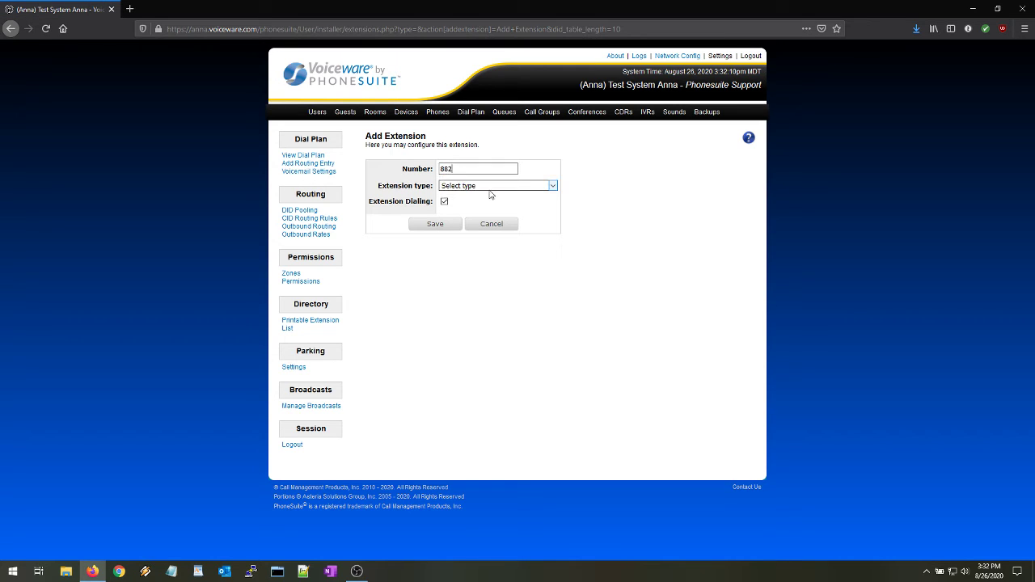
left_click(490, 188)
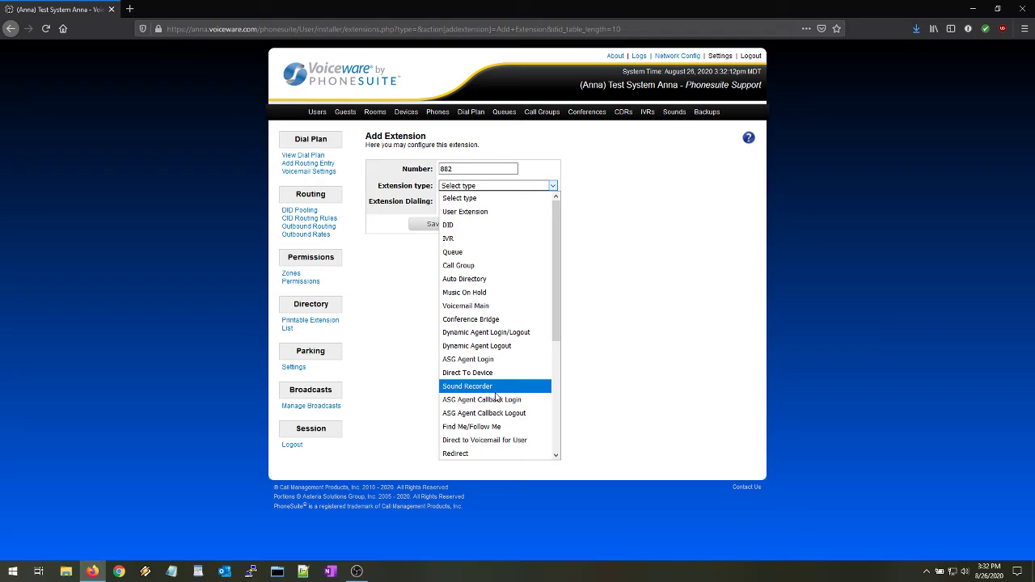
scroll(495, 396, "down", 2)
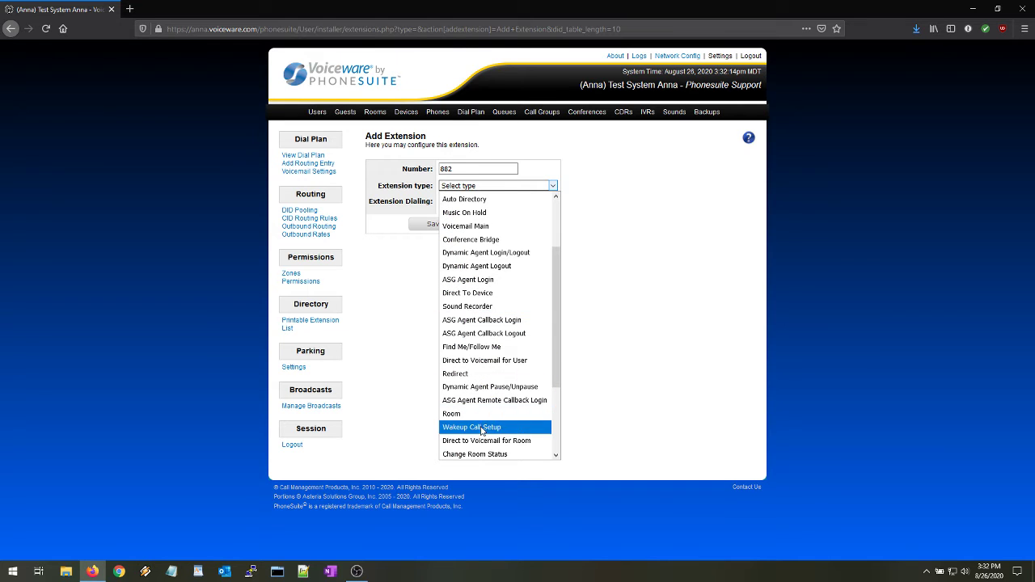
left_click(484, 427)
left_click(430, 236)
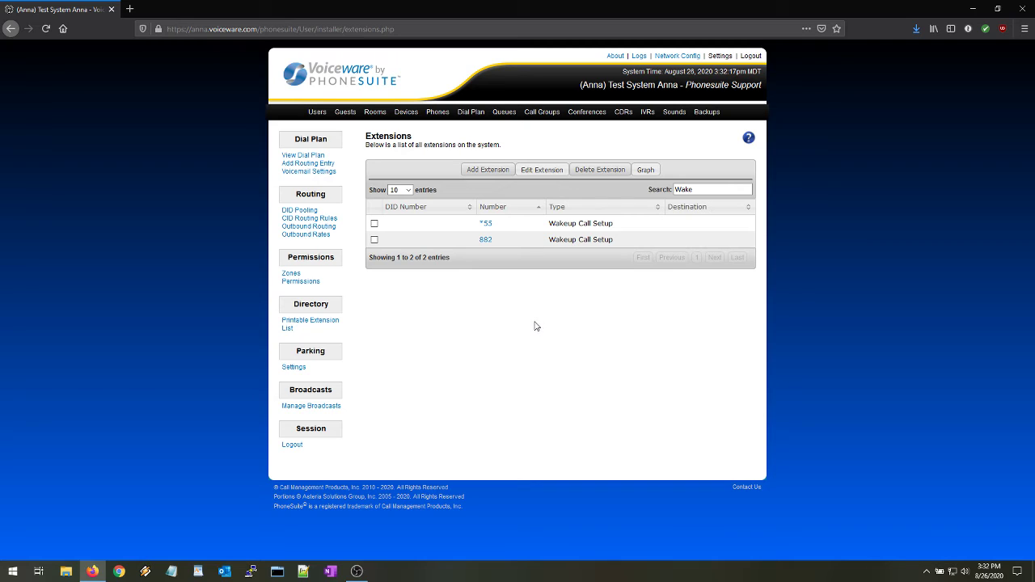
Step: Change the number of wakeup call extension 882 to 883 and save it
left_click(485, 241)
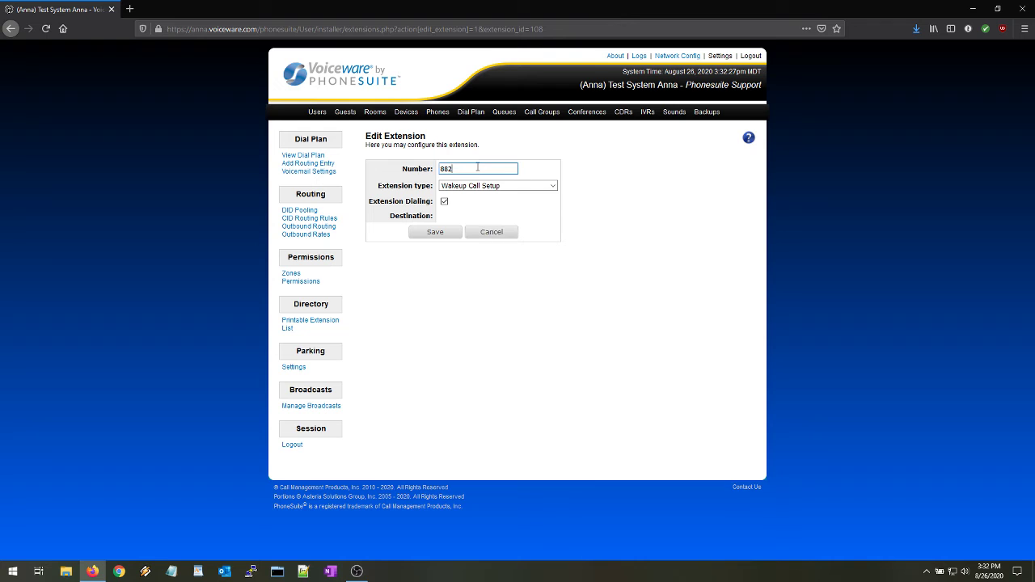
left_click(430, 233)
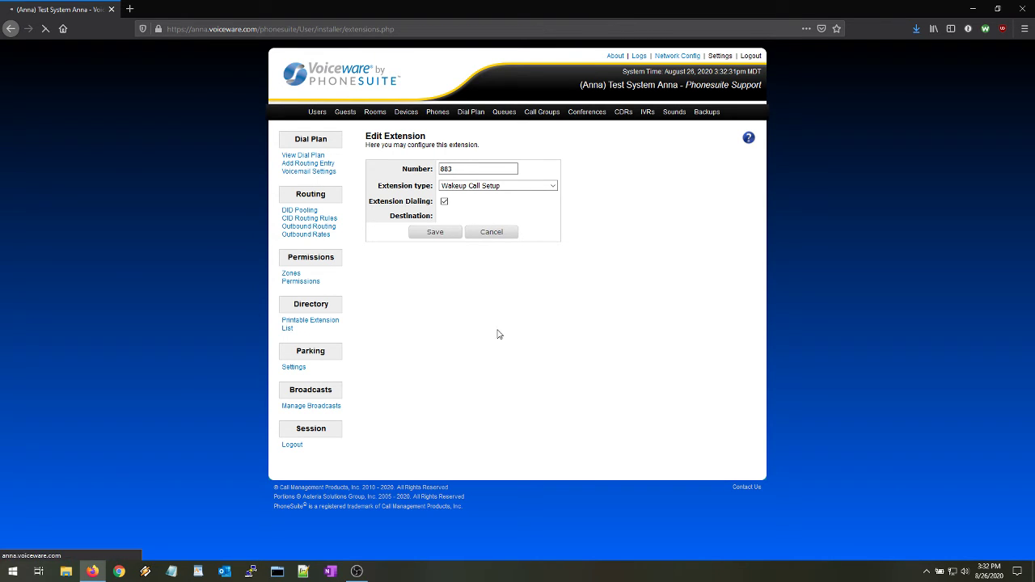
double_click(482, 244)
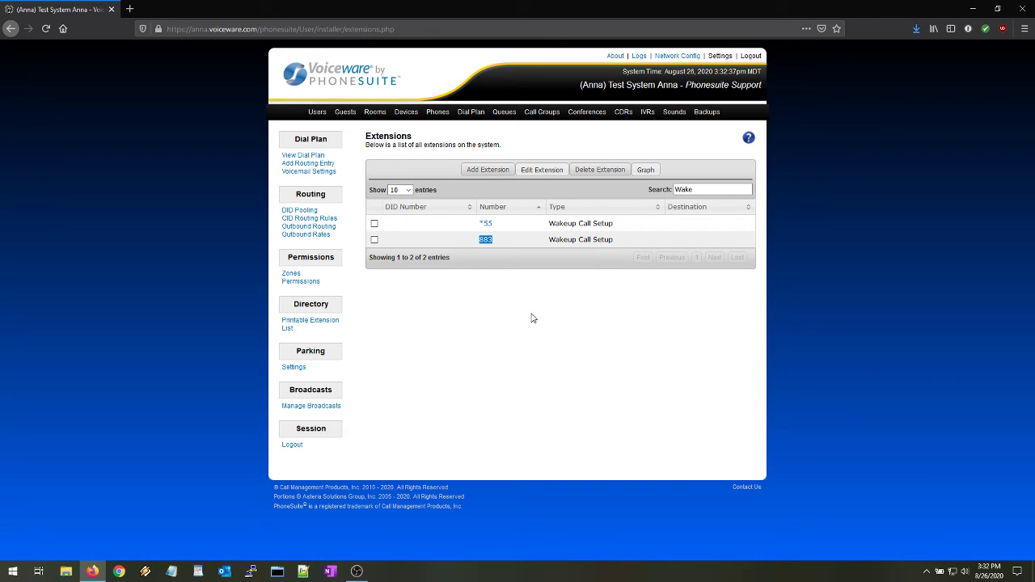
Step: Clear the current extension search and search the Extensions list for a user's first name
double_click(709, 189)
key("BackSpace")
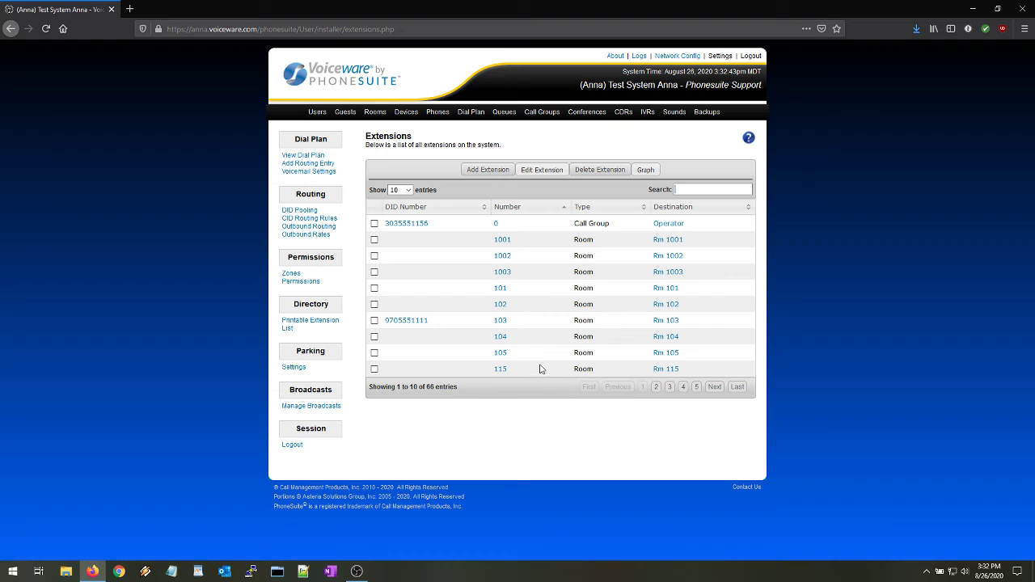
left_click_drag(491, 289, 696, 295)
left_click(706, 189)
type("Aaron")
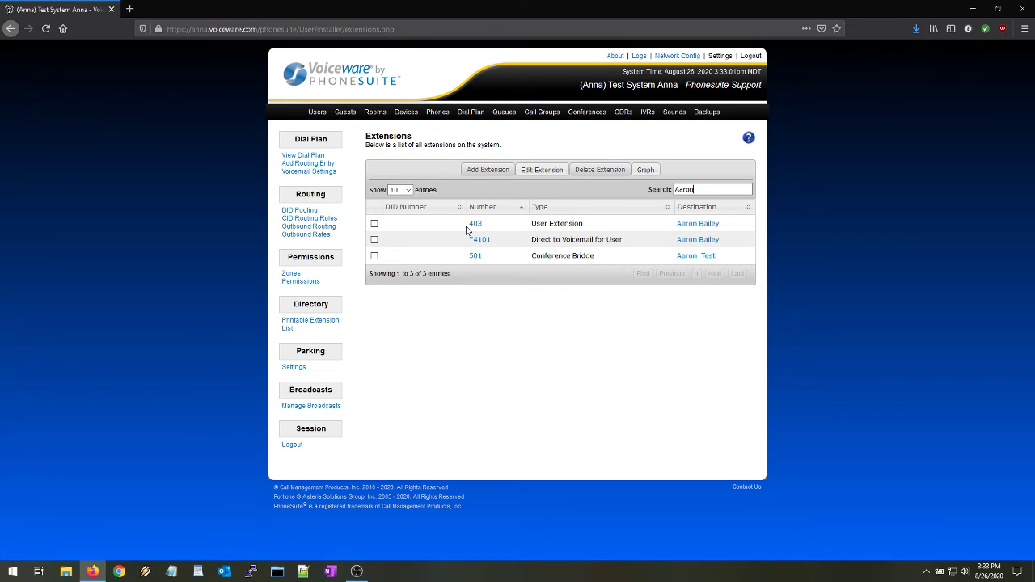
Step: Examine the number and type of each extension matching the name, and clear the search
left_click_drag(467, 226, 595, 228)
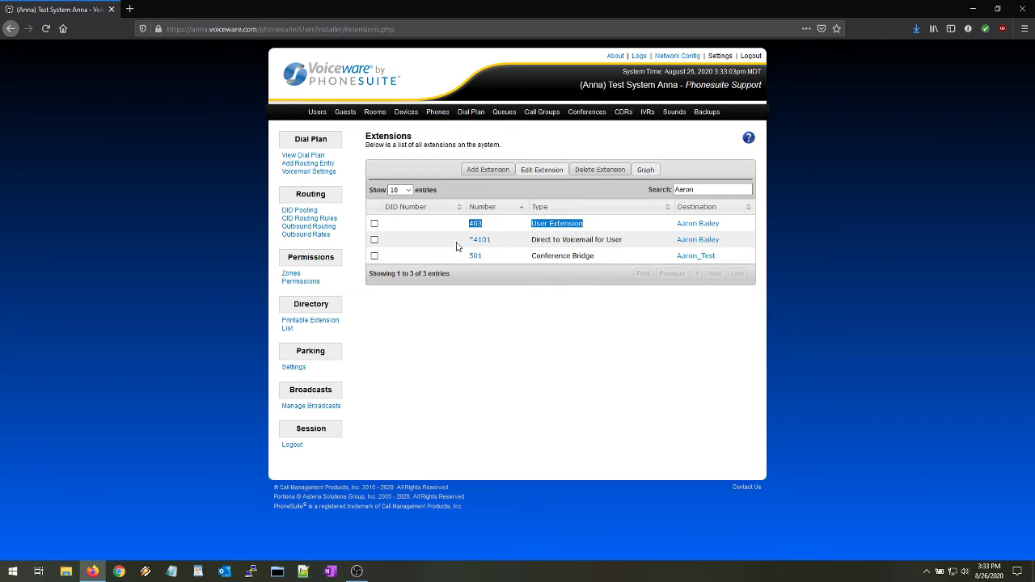
left_click_drag(457, 242, 633, 248)
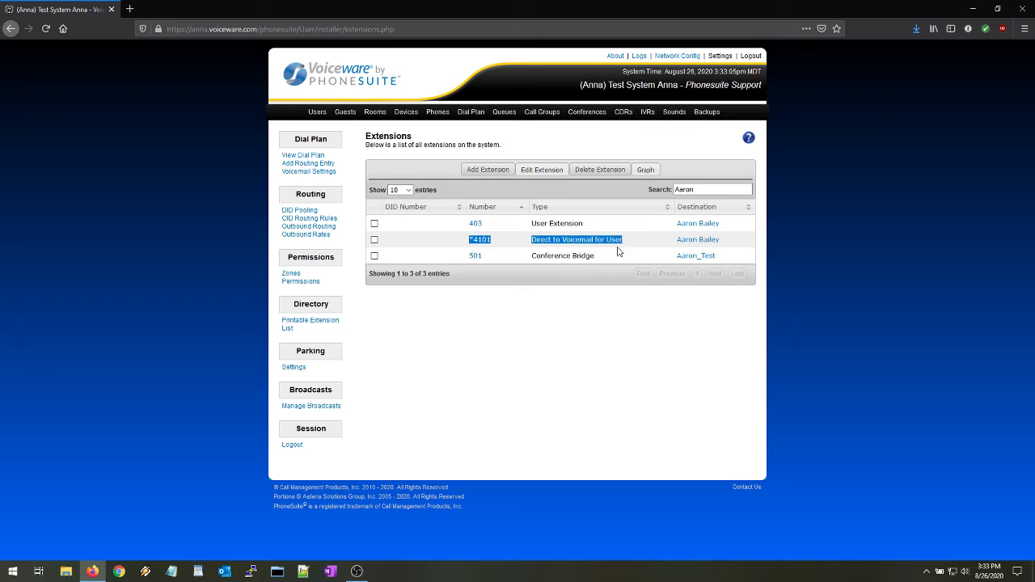
left_click(469, 265)
left_click_drag(470, 266, 596, 267)
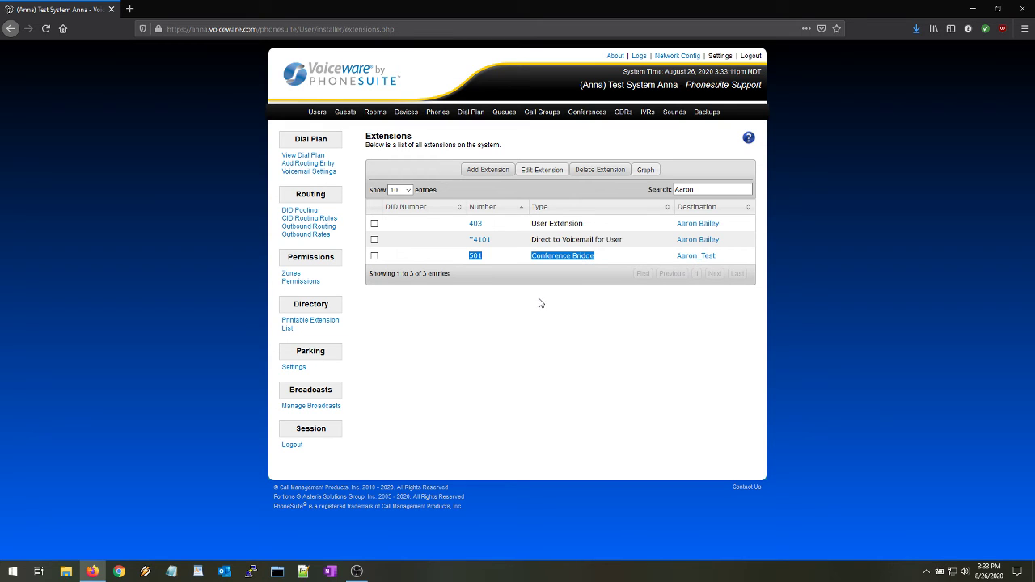
left_click(692, 189)
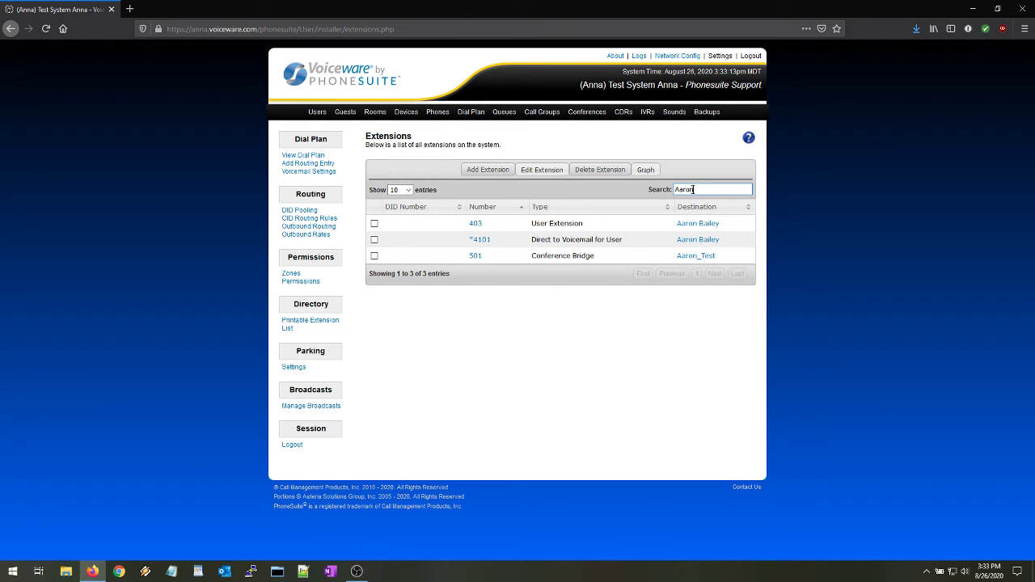
left_click_drag(696, 189, 675, 191)
key("BackSpace")
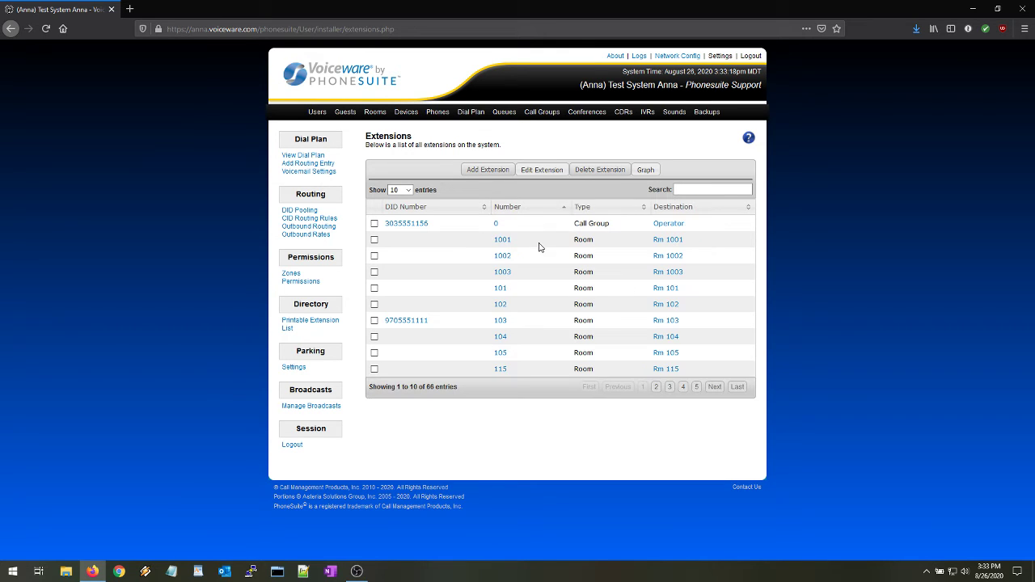
Step: Start adding an extension, review the options of the User Extension type, and cancel without saving
left_click(486, 172)
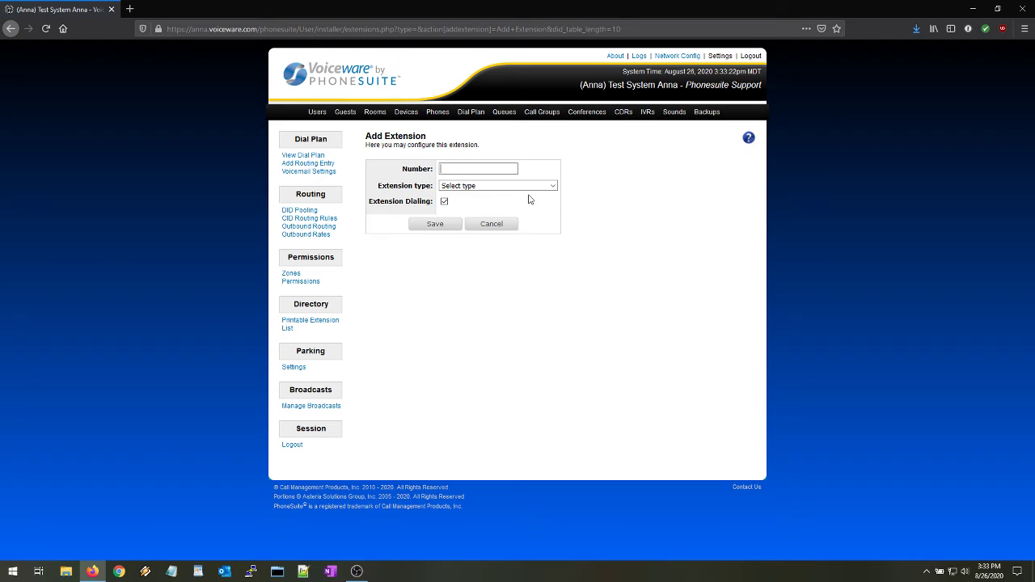
left_click(547, 186)
mouse_move(553, 220)
left_mouse_down()
mouse_move(554, 339)
mouse_move(554, 206)
left_mouse_up()
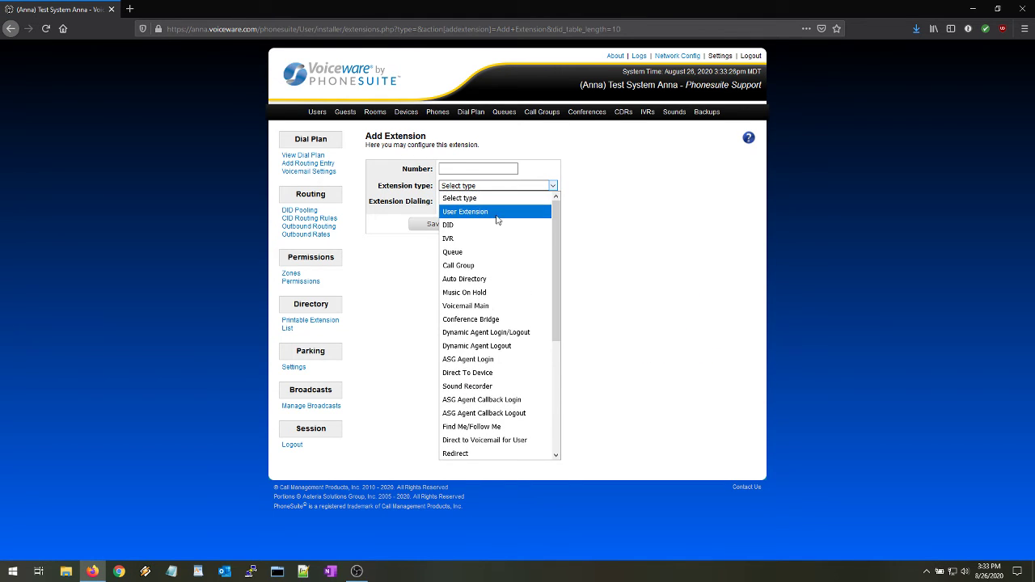
left_click(620, 247)
left_click(499, 187)
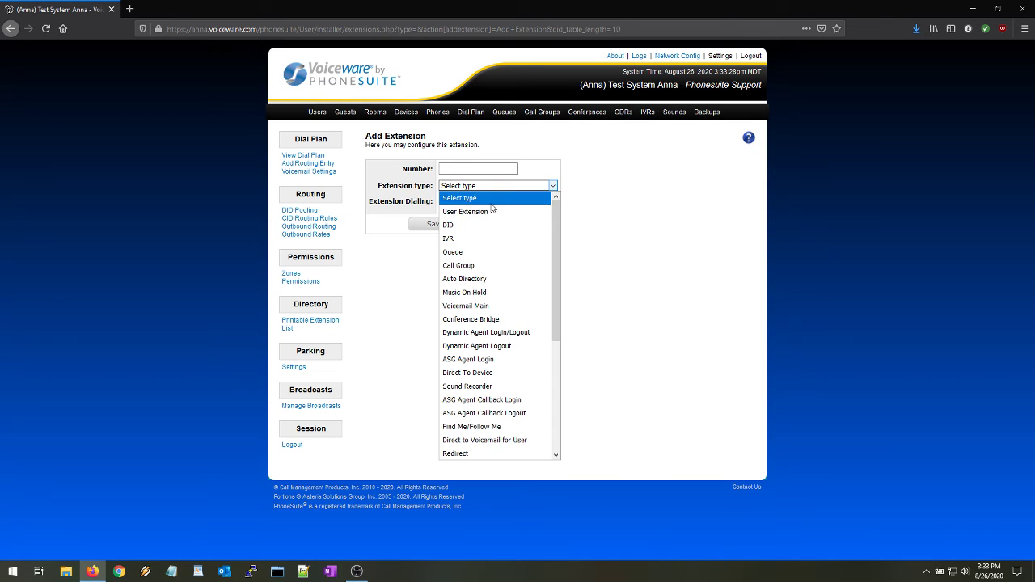
left_click(493, 208)
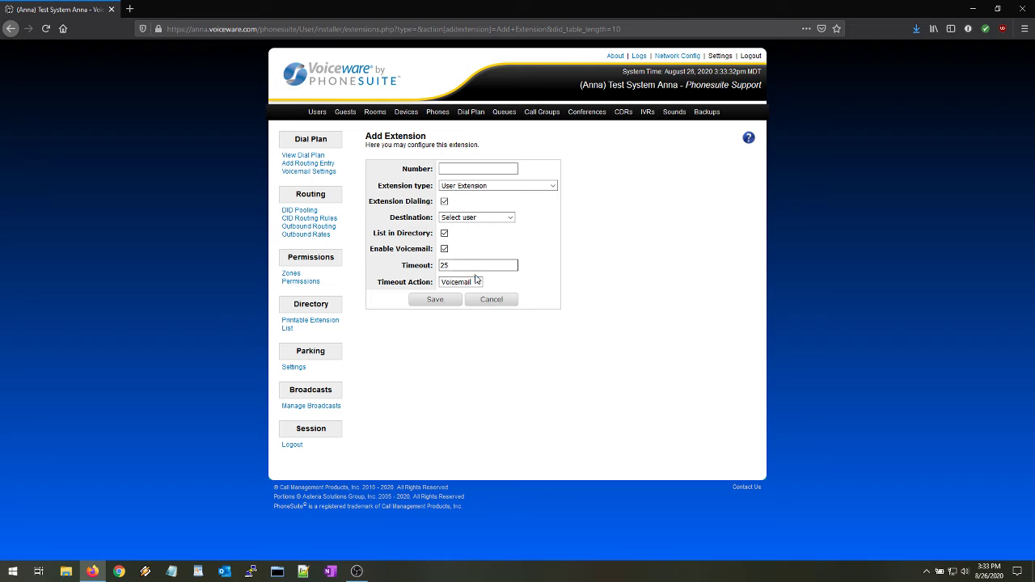
left_click(491, 299)
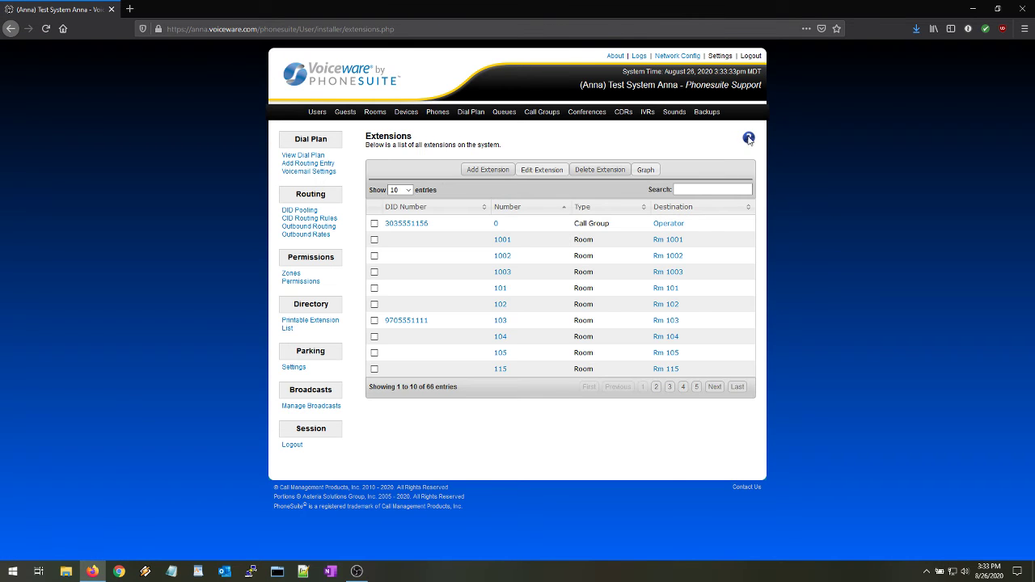
Step: Open the Dial Plan help document, read the descriptions of the extension types, and close it
left_click(748, 136)
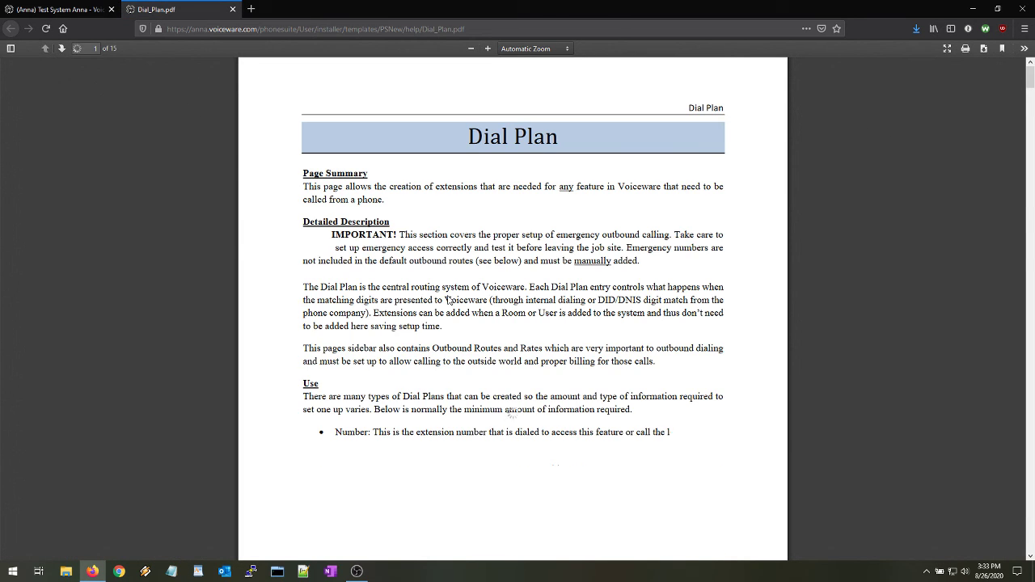
scroll(450, 302, "down", 5)
scroll(451, 301, "down", 8)
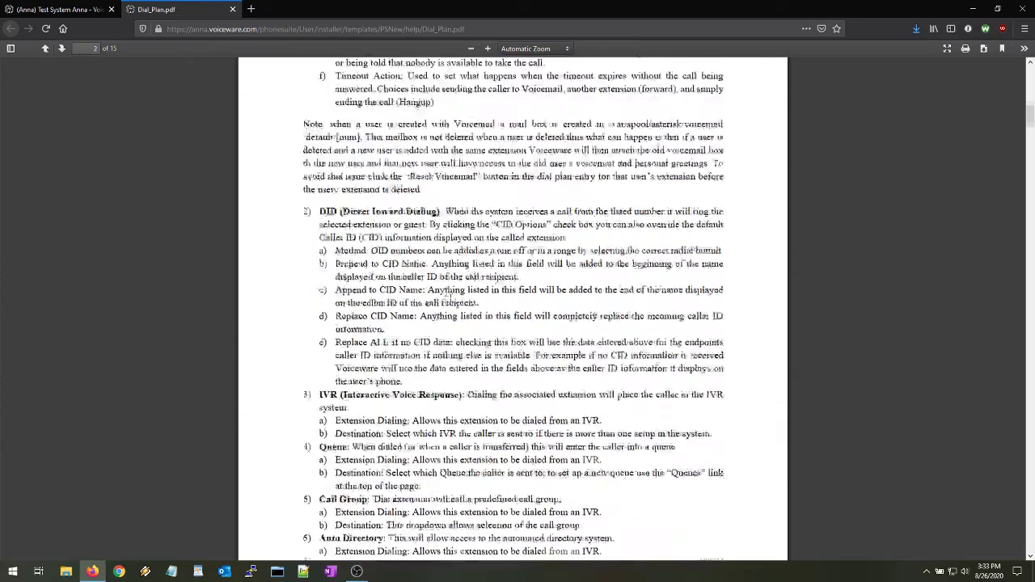
scroll(353, 197, "up", 1)
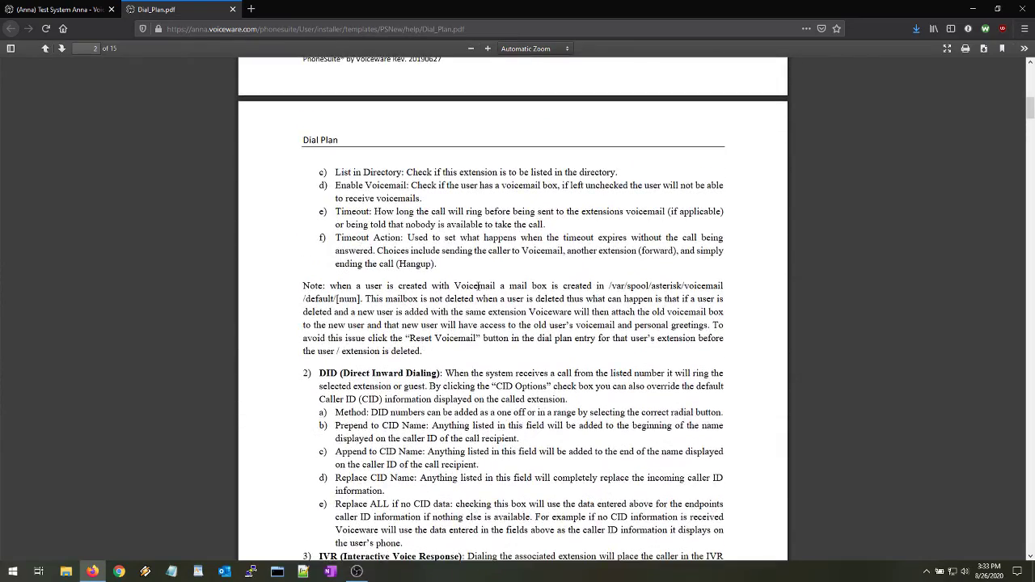
scroll(478, 286, "down", 4)
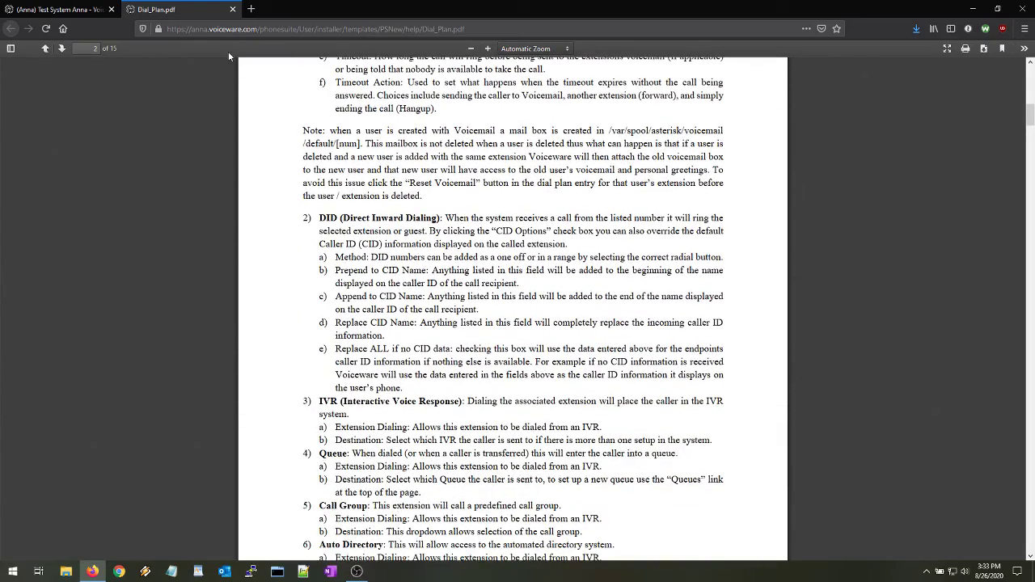
left_click(232, 9)
Step: Search the extensions for "User" and open extension 310 of Front Desk One for editing
left_click(691, 188)
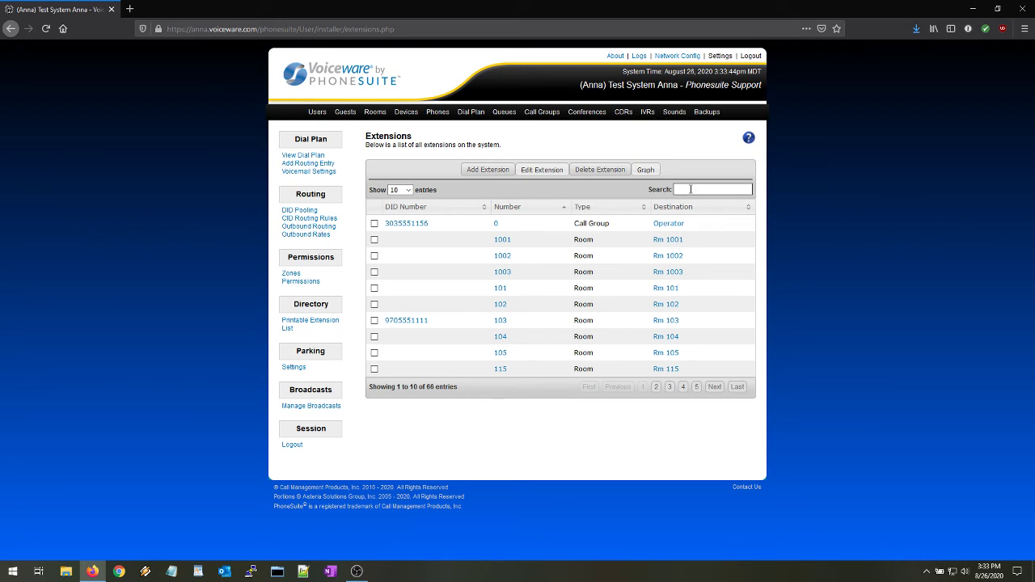
type("User")
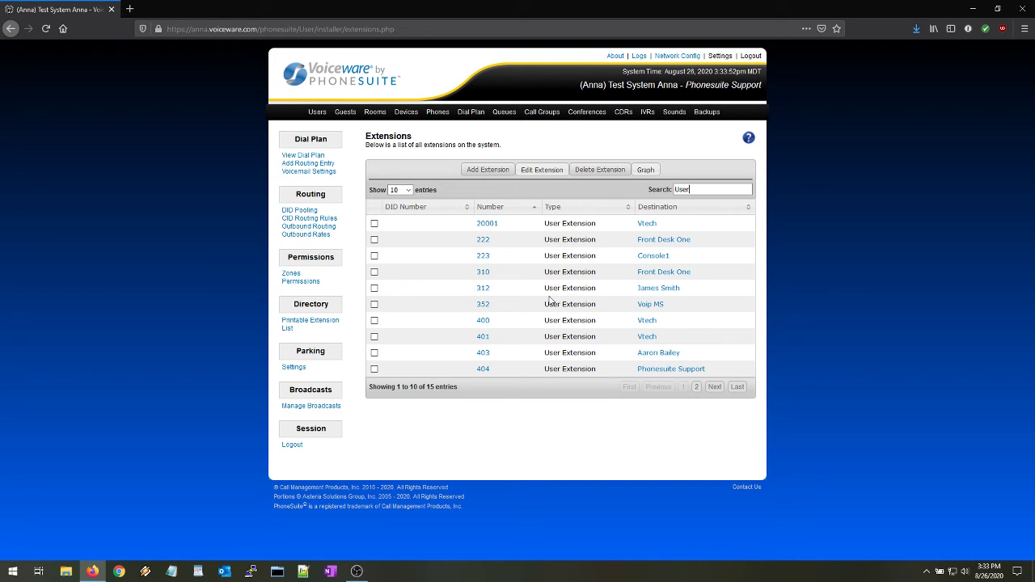
left_click_drag(474, 274, 693, 278)
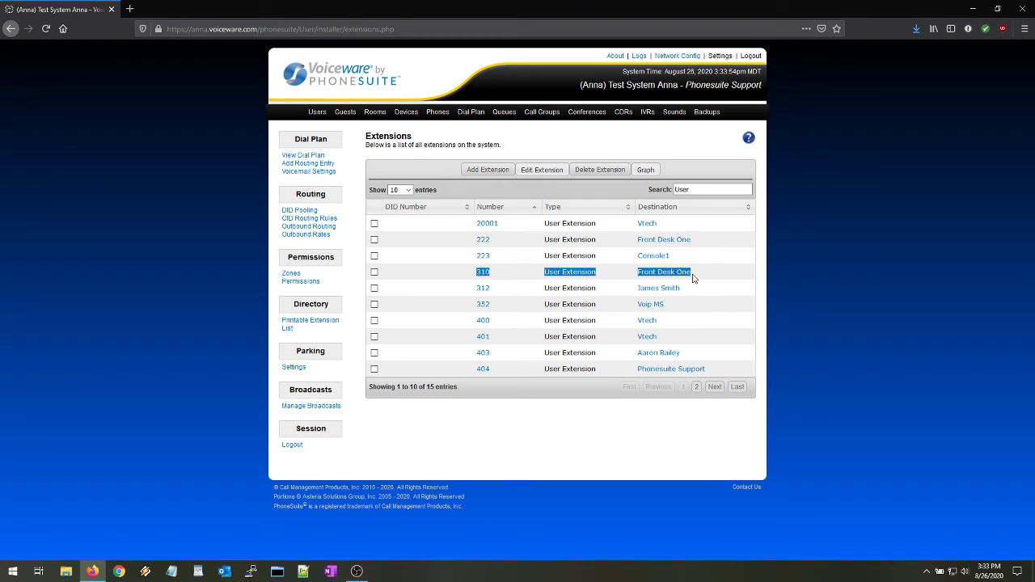
left_click(483, 276)
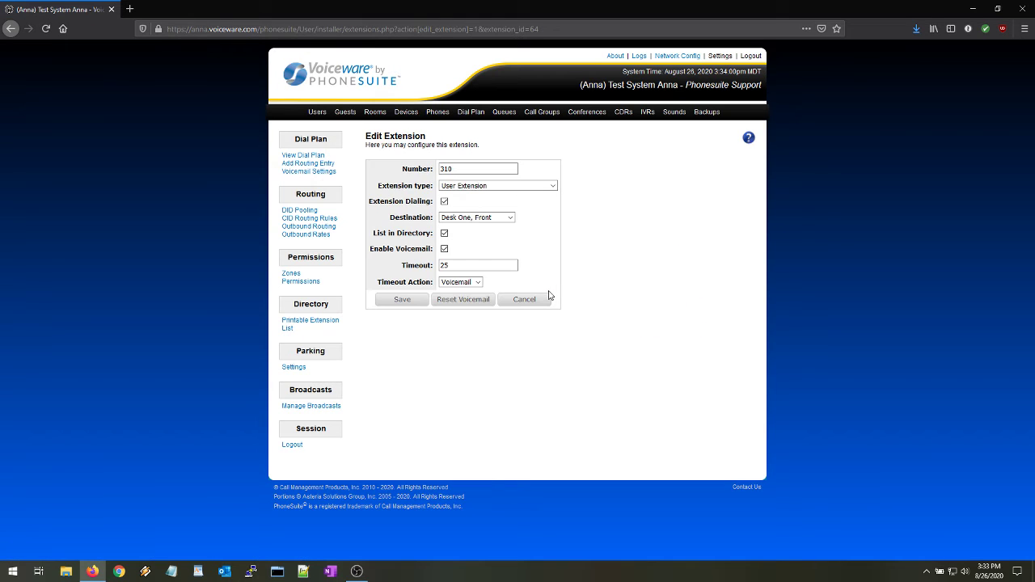
Step: Set extension 310's timeout to 60 and disable its voicemail
left_click_drag(464, 172, 405, 172)
double_click(449, 267)
type("60")
left_click(444, 249)
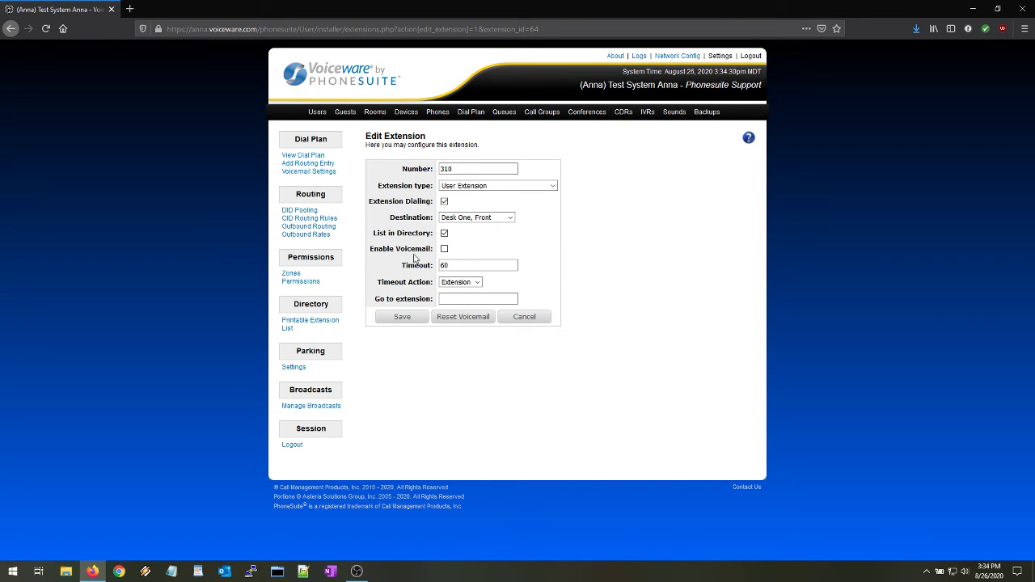
Step: Check the Extension option for extension 310's timeout action and set the action to Hangup
left_click(474, 282)
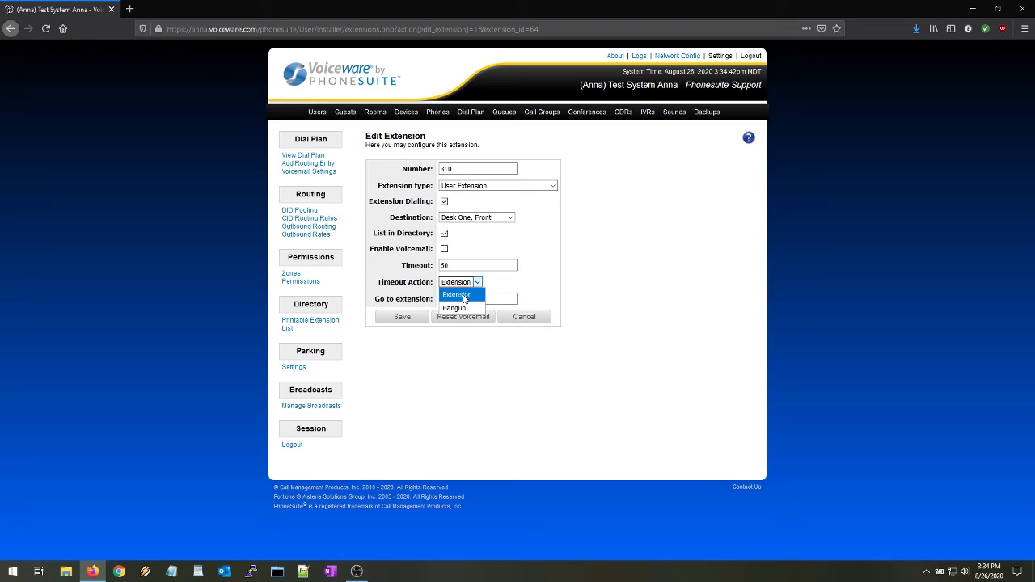
left_click(464, 295)
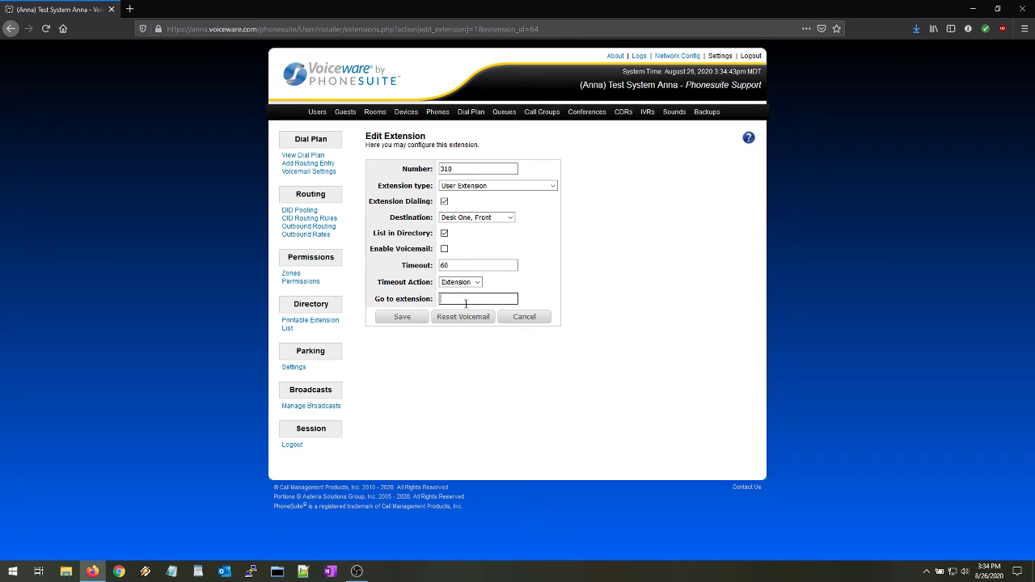
left_click(460, 282)
left_click(456, 307)
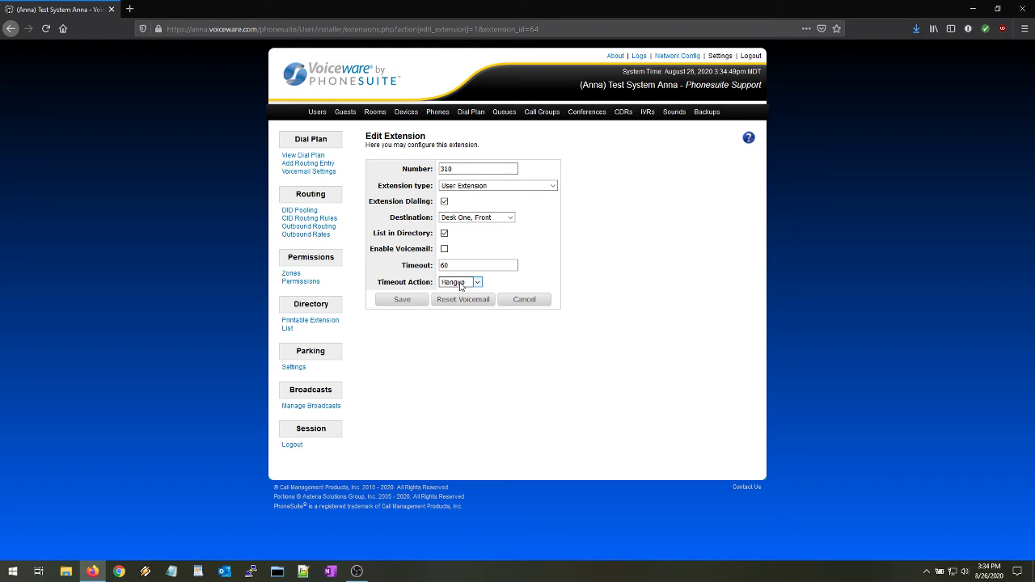
Step: Set extension 310's timeout to 9999 and save the extension
key("shift+Tab")
type("9999")
double_click(446, 265)
left_click(457, 265)
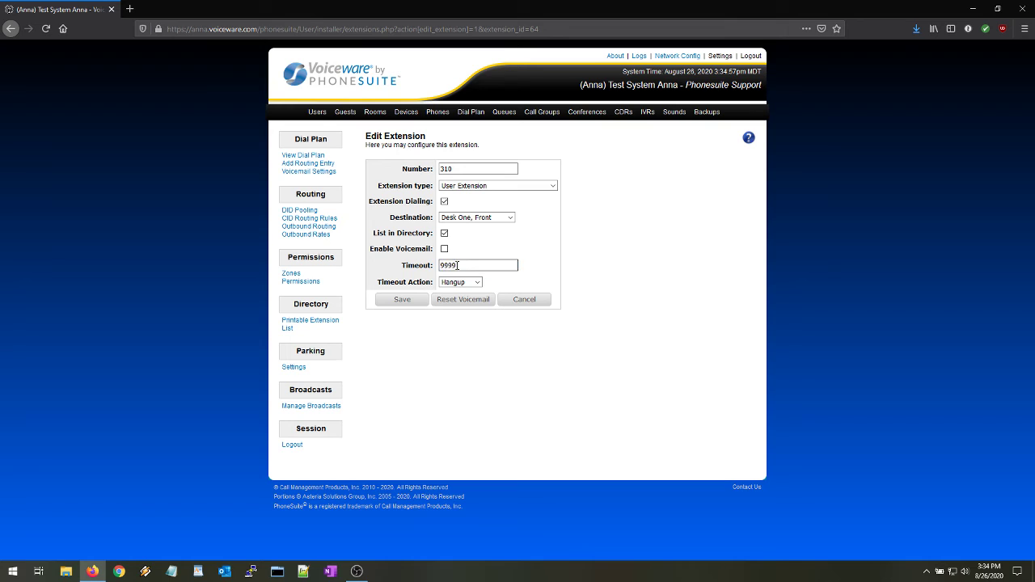
left_click(402, 300)
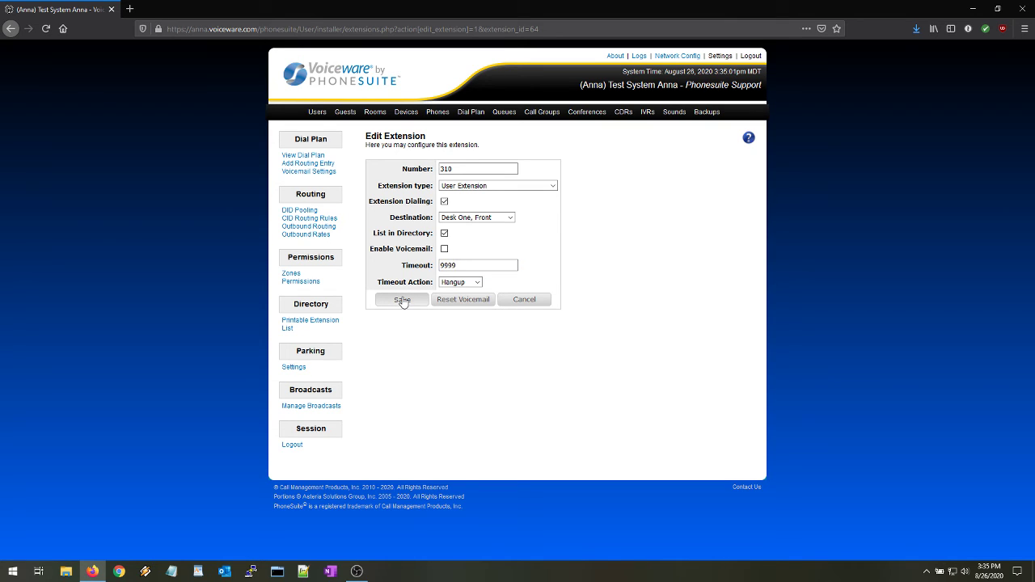
Step: Save the changes to extension 310 and open the list of rooms
left_click(402, 299)
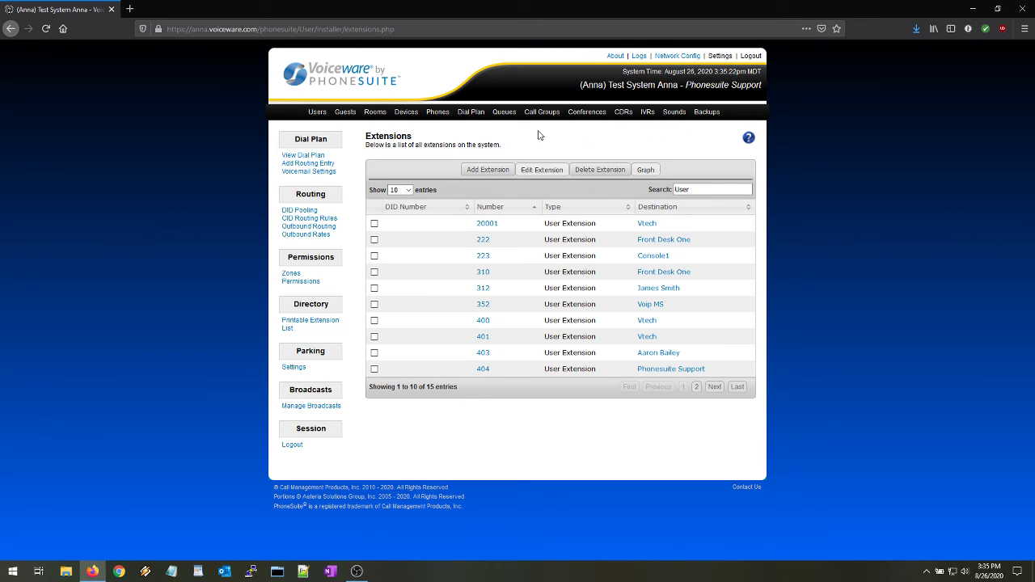
left_click(374, 112)
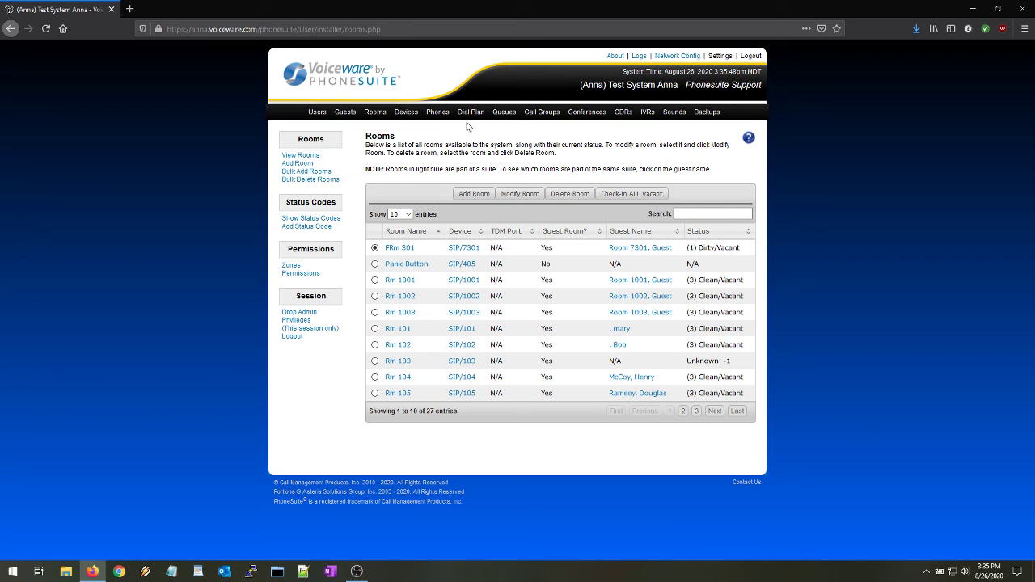
Step: Open the Yeastar_Gateway phone from the phone list and examine its Line 1 and Line 2 assignments
left_click(438, 112)
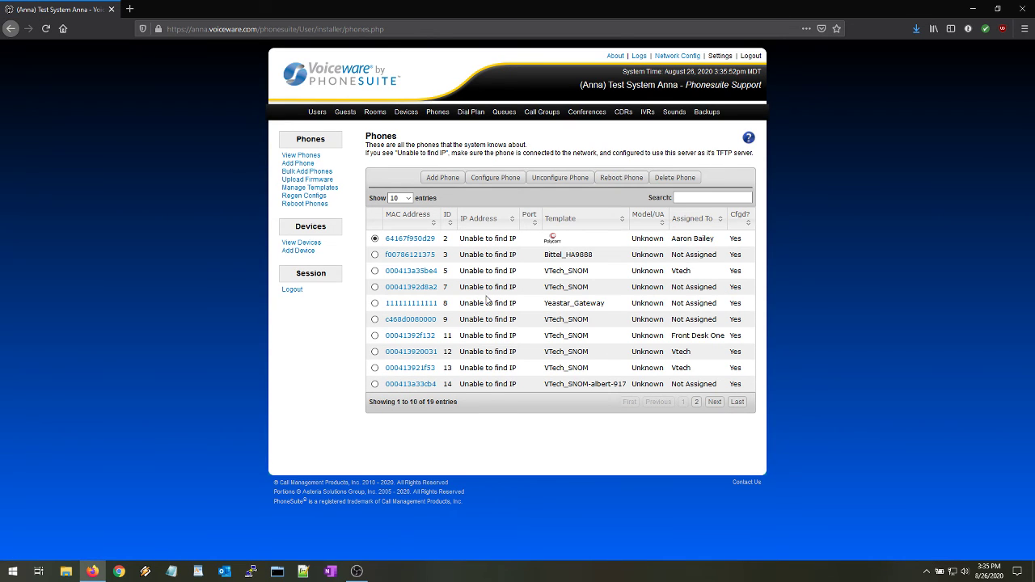
left_click_drag(443, 303, 737, 305)
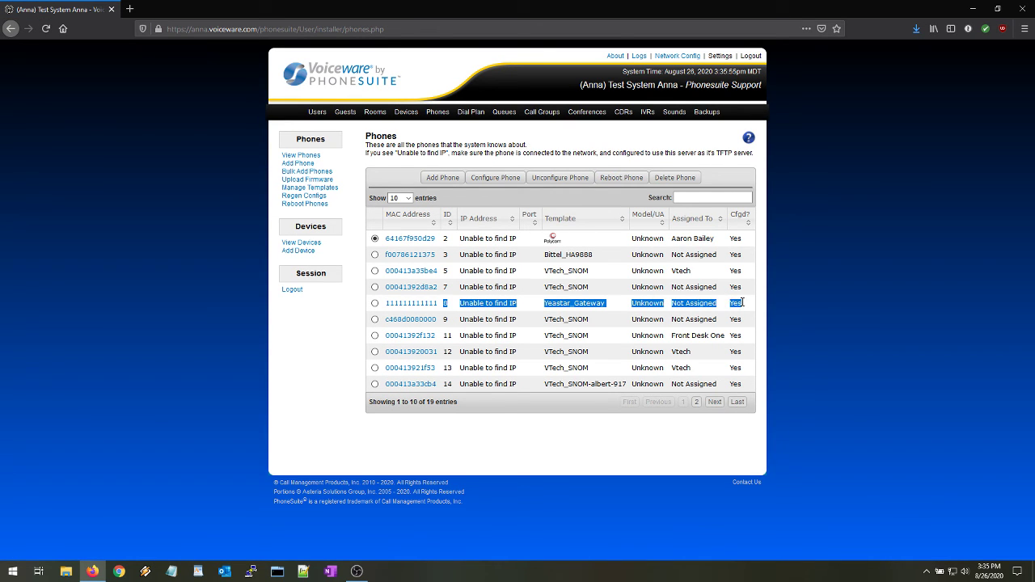
left_click(420, 306)
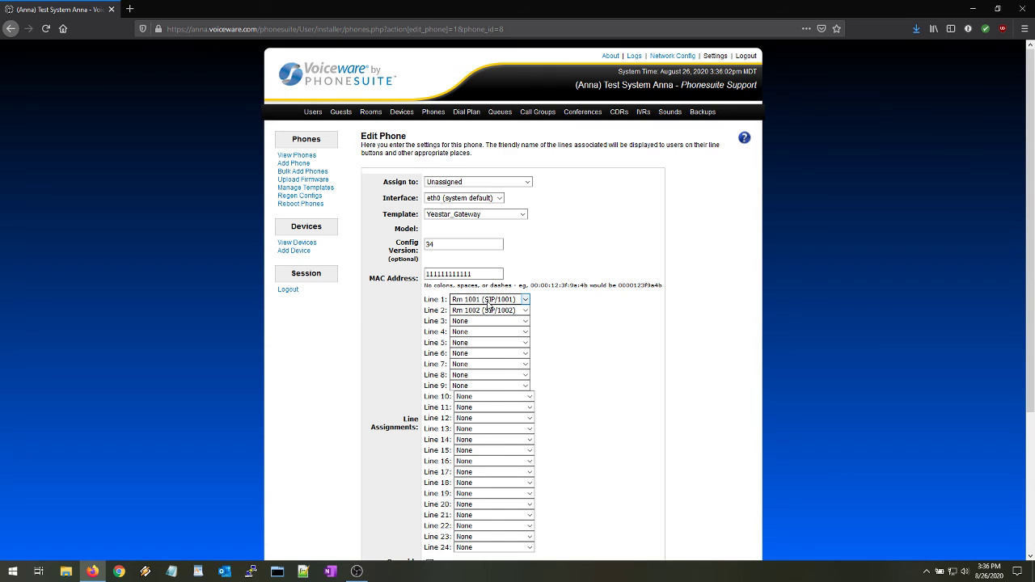
left_click(487, 304)
left_click(429, 310)
mouse_move(427, 309)
left_mouse_down()
mouse_move(442, 309)
mouse_move(440, 301)
mouse_move(443, 309)
left_mouse_up()
left_click(442, 309)
scroll(477, 319, "down", 3)
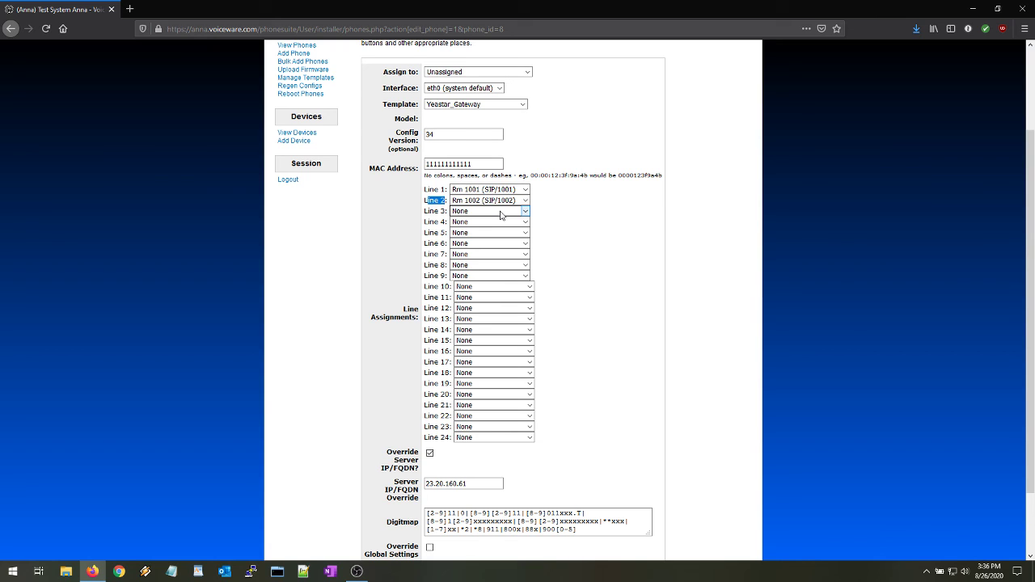
Step: Try setting the phone's Line 2 to None and Line 3 to (SIP/223), and cancel the phone edit
left_click(501, 200)
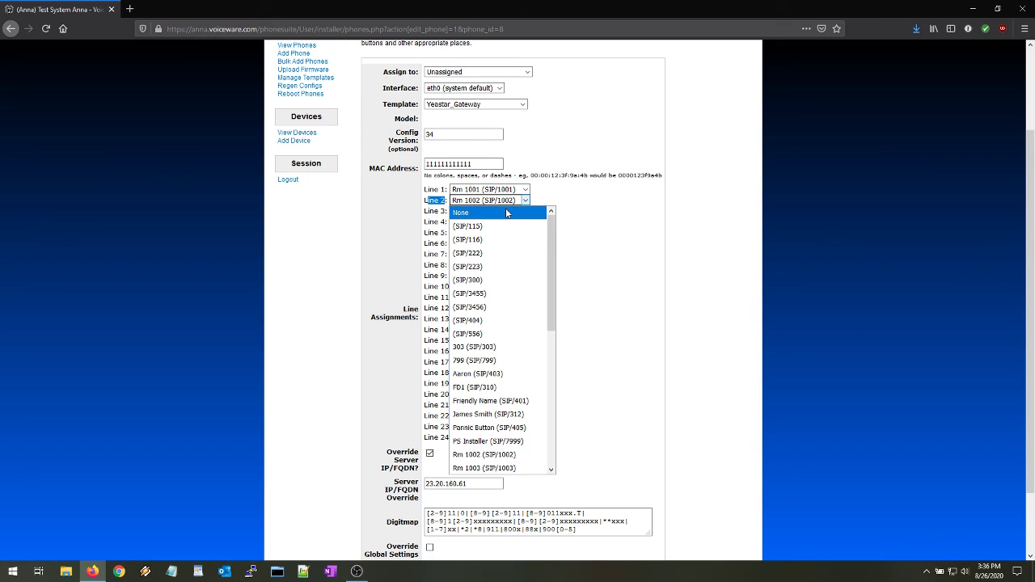
left_click(506, 212)
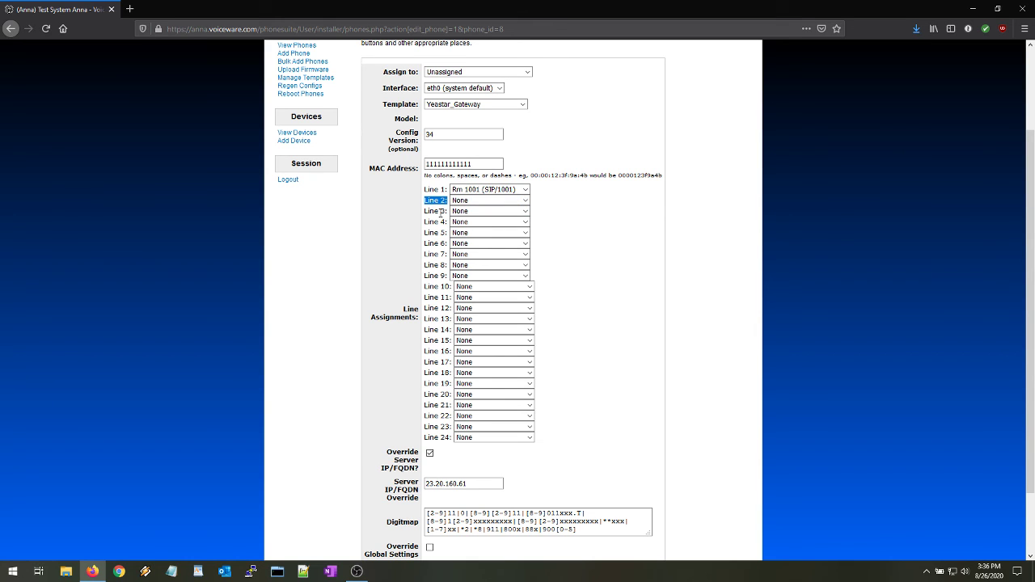
left_click(496, 212)
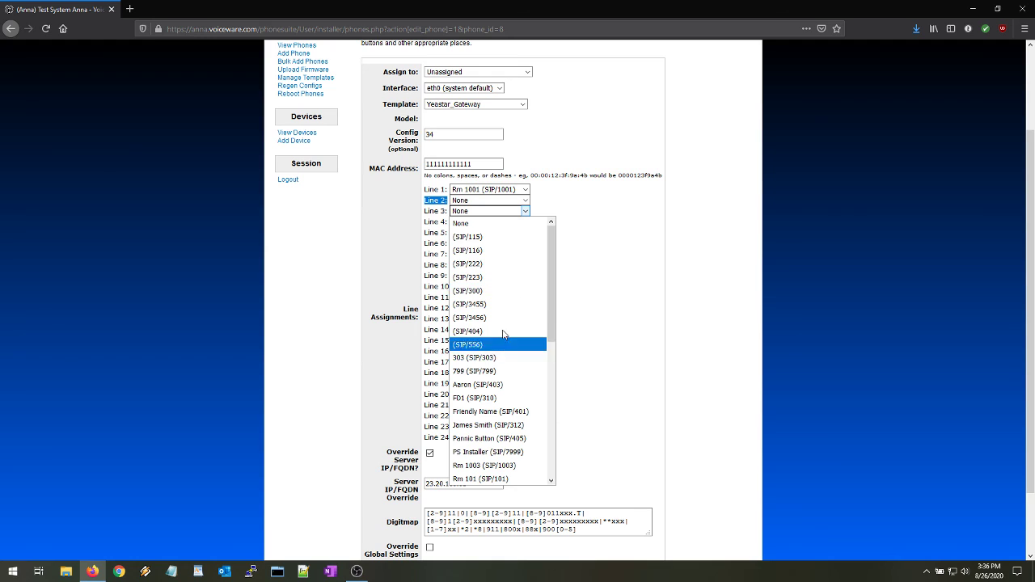
left_click(503, 279)
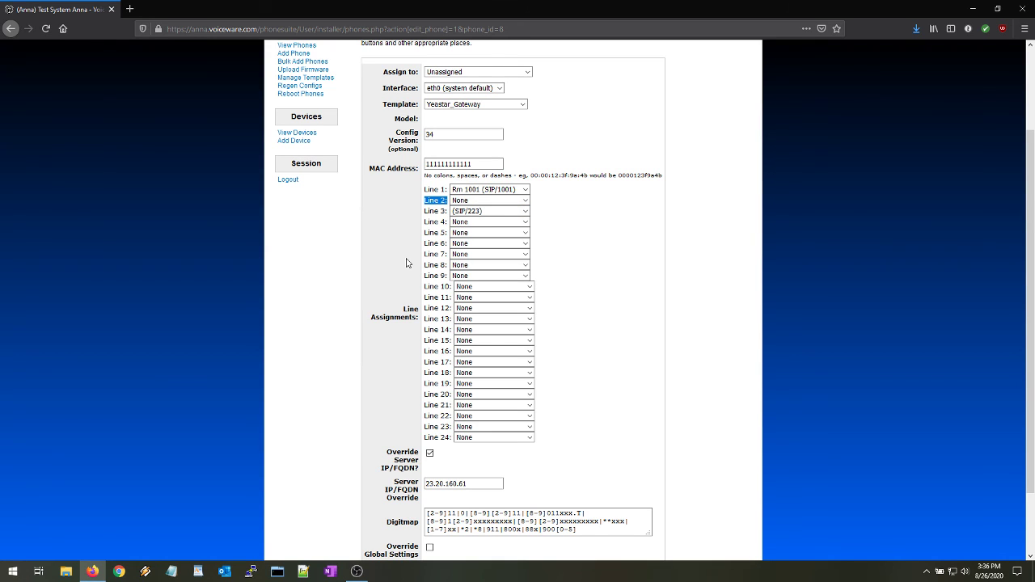
left_click(386, 266)
scroll(384, 265, "down", 2)
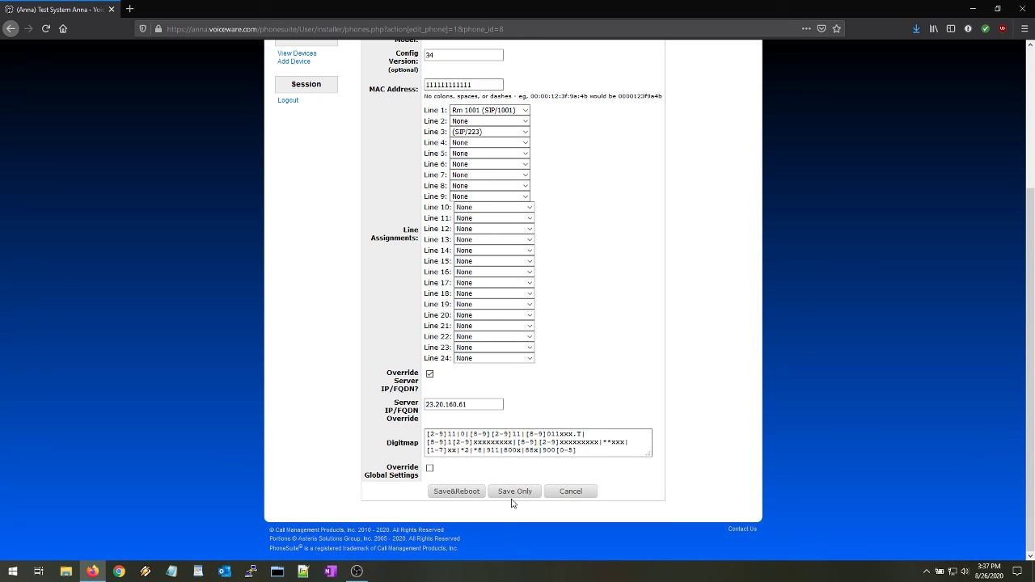
left_click(571, 492)
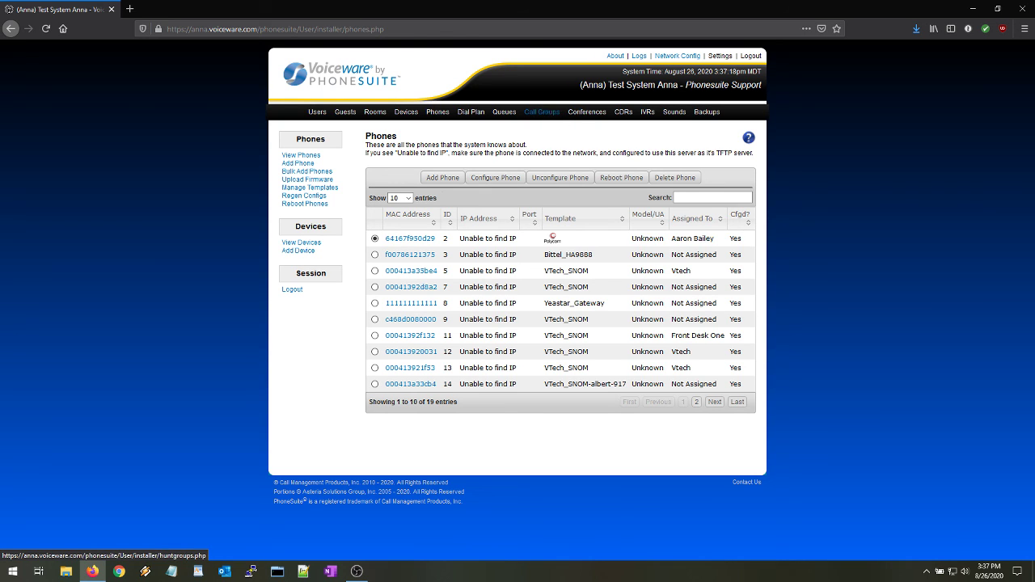
Step: Open the call detail records and examine the source and destination numbers on the first two pages
left_click(622, 114)
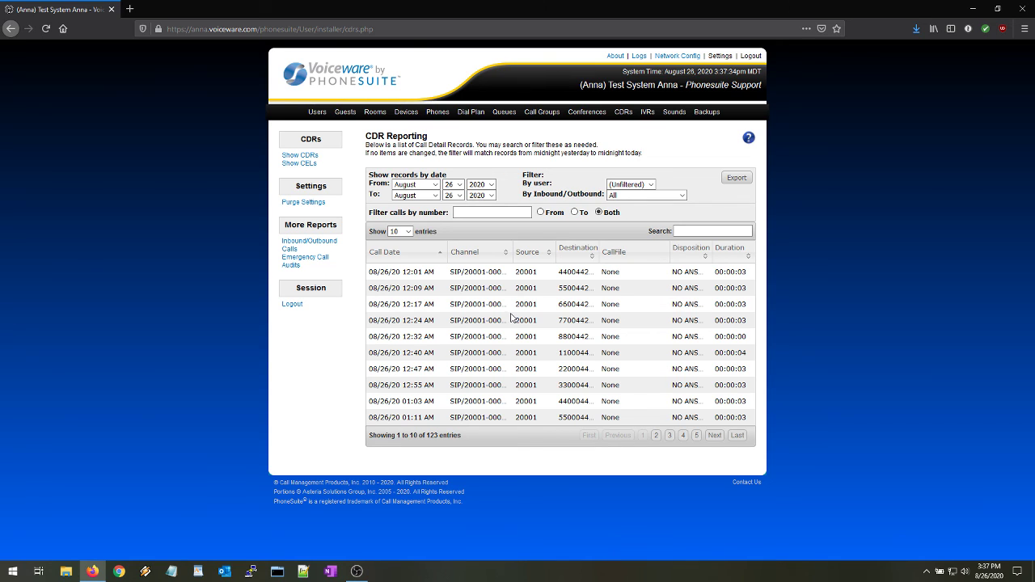
left_click_drag(515, 288, 535, 308)
left_click(539, 296)
left_click(511, 365)
left_click(658, 436)
left_click_drag(516, 283, 546, 396)
Step: Filter the call detail records by number 301 and clear the filter
left_click(485, 212)
type("301")
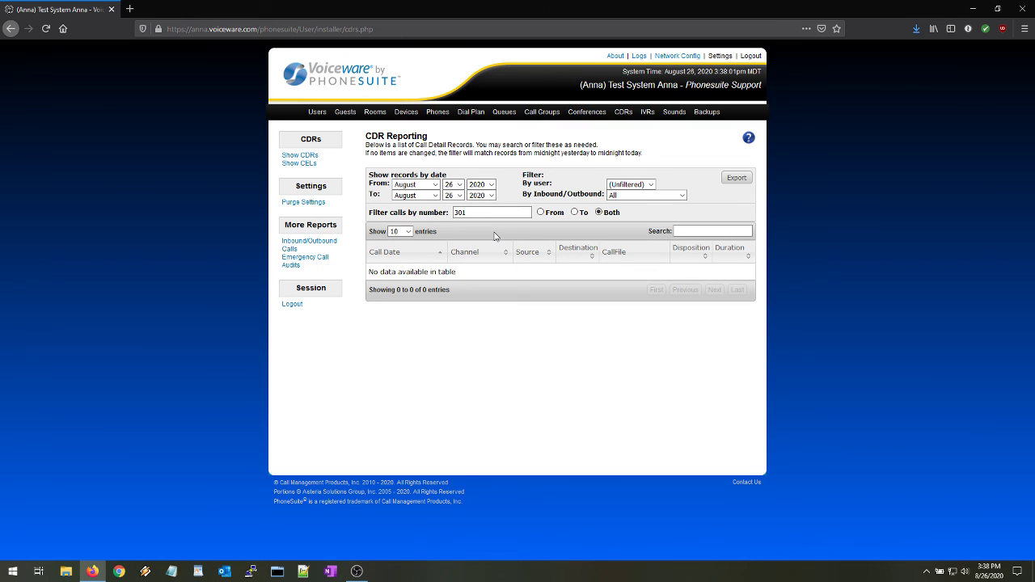
key("BackSpace")
key("BackSpace")
key("BackSpace")
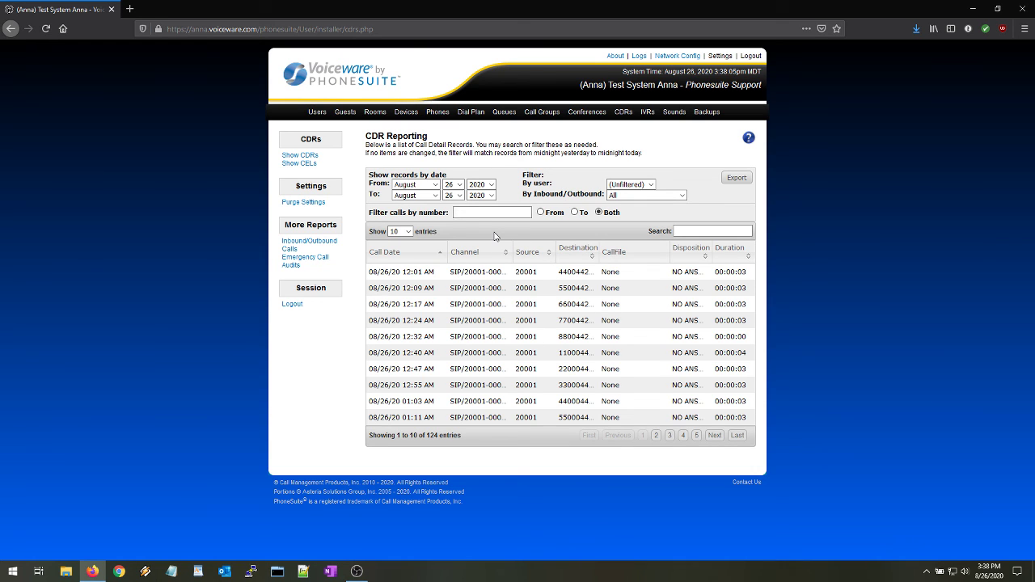
Step: Open the help document for call detail records and close it
left_click(749, 139)
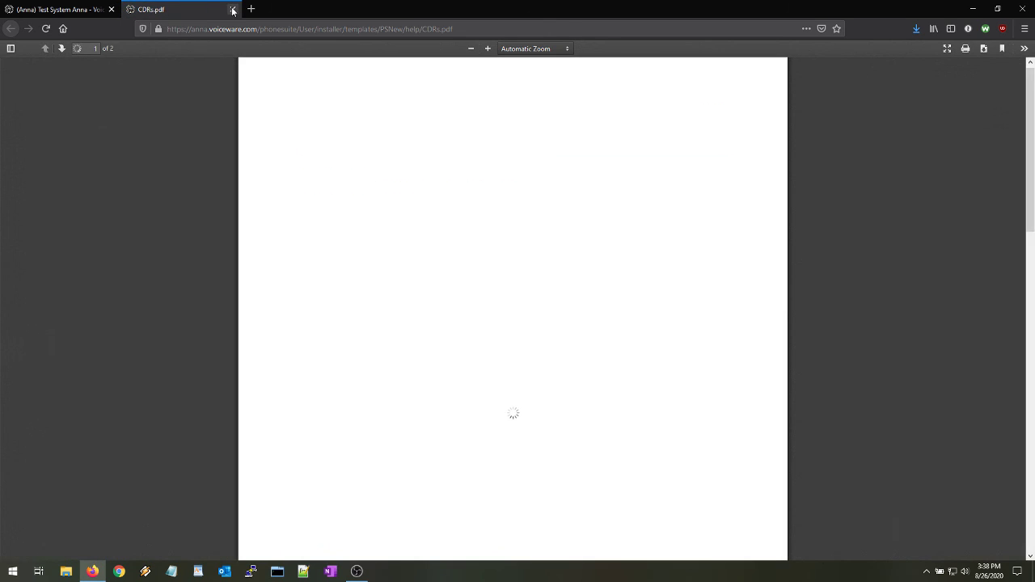
left_click(233, 10)
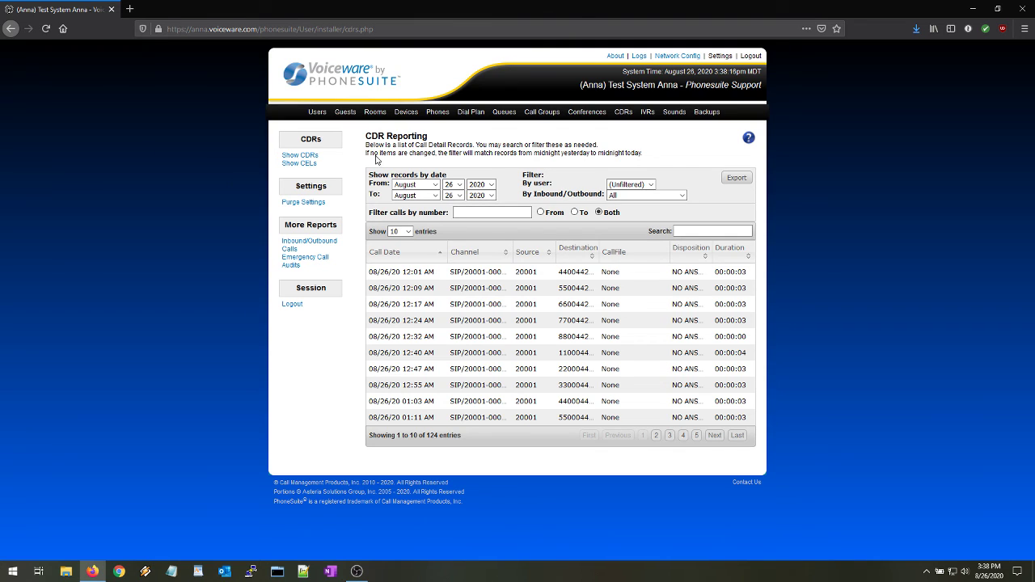